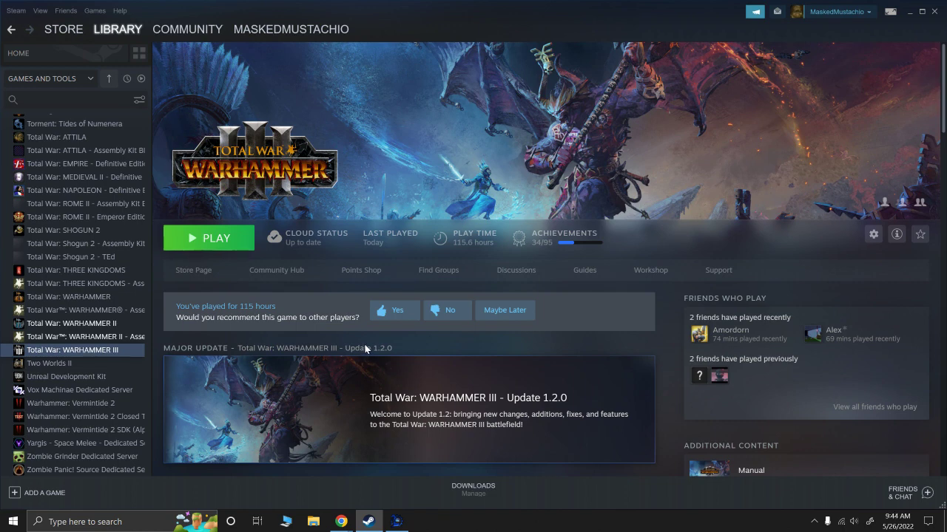
Step: Launch WARHAMMER III, show its six mods in the mod manager, reposition it, and minimize Steam
{"action": "left_click", "coordinate": [214, 238]}
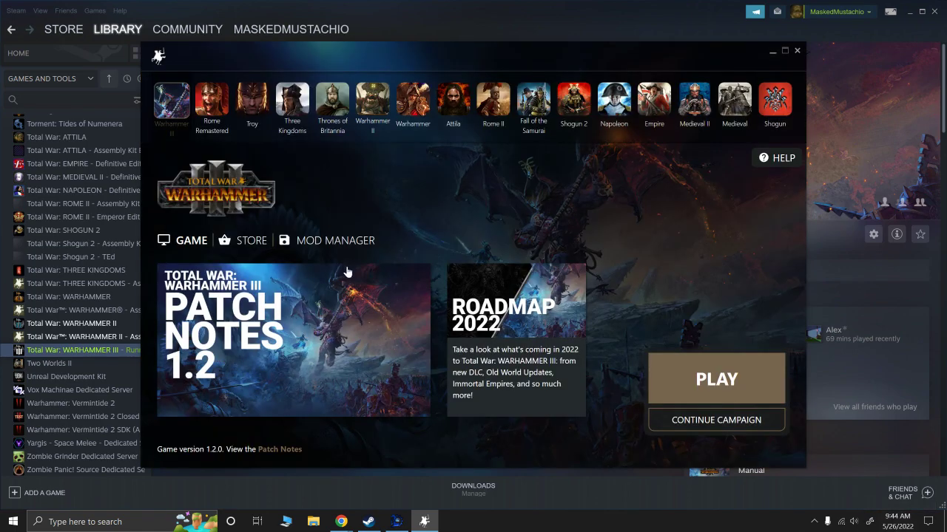
{"action": "left_click", "coordinate": [332, 240]}
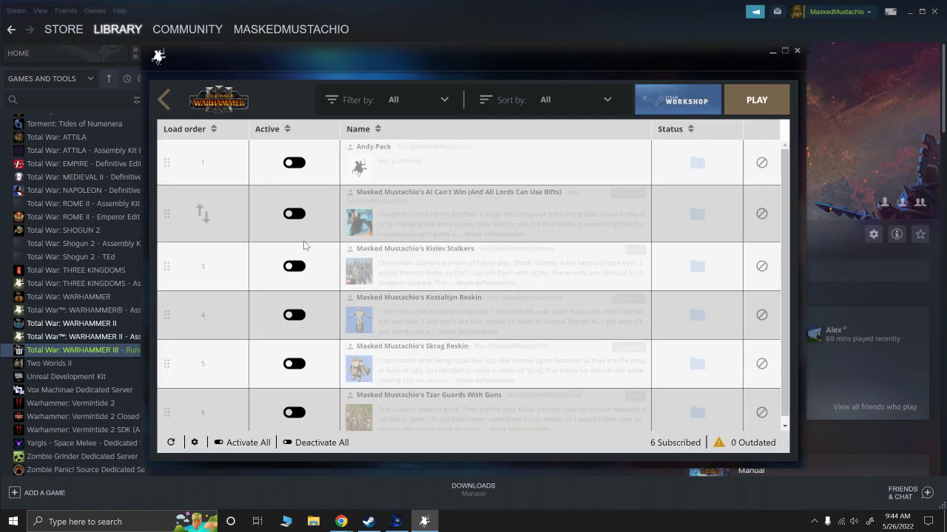
{"action": "mouse_move", "coordinate": [375, 67]}
{"action": "left_mouse_down"}
{"action": "mouse_move", "coordinate": [592, 253]}
{"action": "mouse_move", "coordinate": [461, 434]}
{"action": "mouse_move", "coordinate": [388, 399]}
{"action": "mouse_move", "coordinate": [411, 252]}
{"action": "mouse_move", "coordinate": [388, 74]}
{"action": "left_mouse_up"}
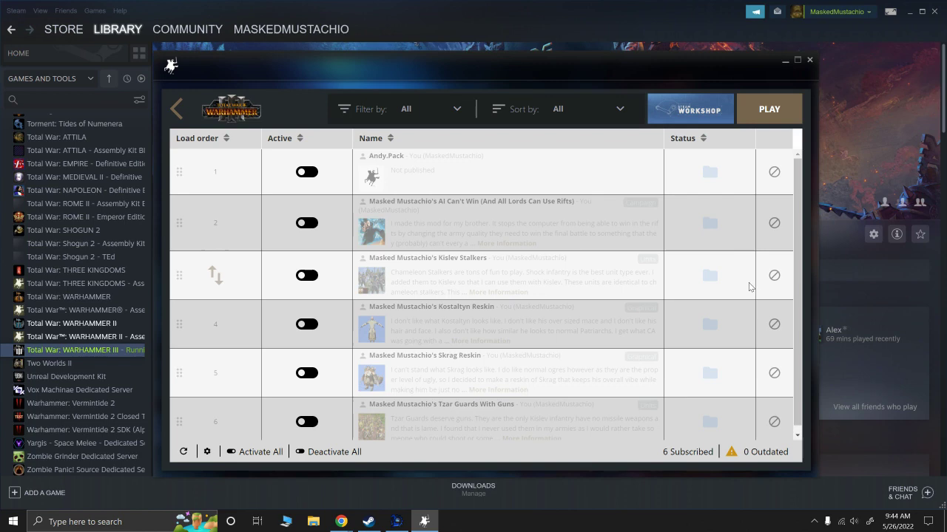
{"action": "left_click_drag", "start_coordinate": [463, 65], "coordinate": [291, 303]}
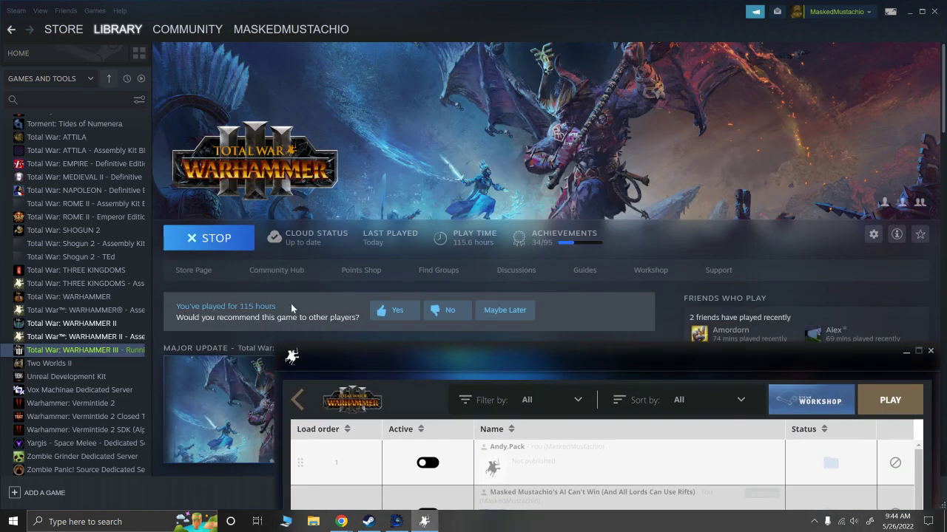
{"action": "left_click_drag", "start_coordinate": [465, 368], "coordinate": [328, 70]}
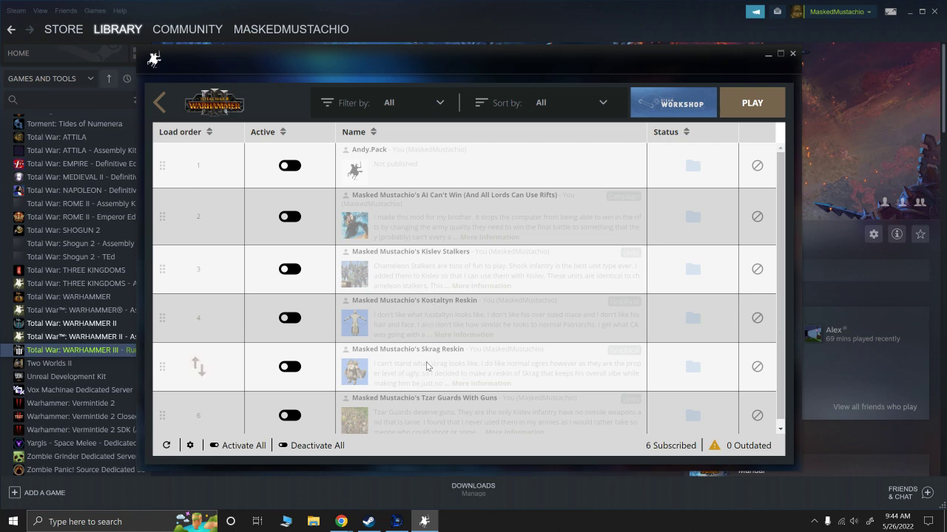
{"action": "scroll", "coordinate": [426, 366], "scroll_direction": "down", "scroll_amount": 1}
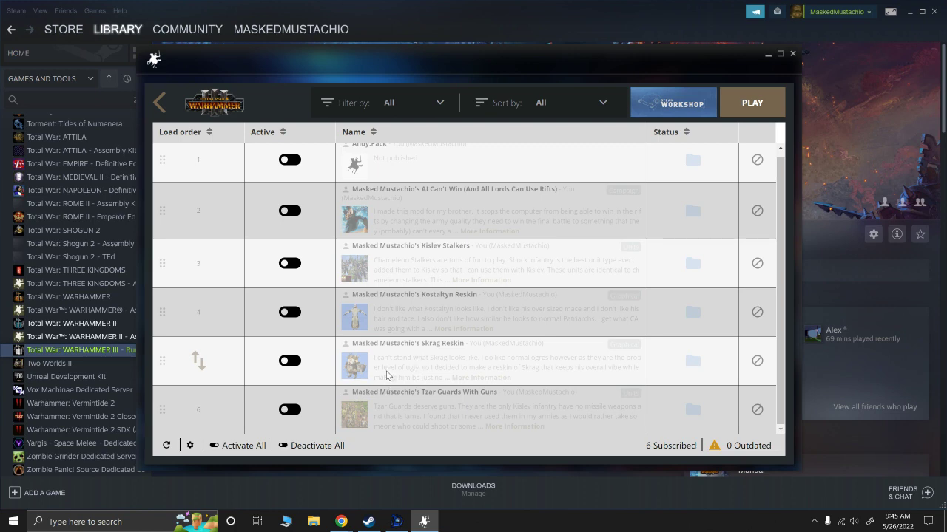
{"action": "left_click", "coordinate": [908, 12]}
Step: Copy the six files from Kislev_Stalker.pack through the Skrag_Reskin image in My Mods WH3
{"action": "left_click", "coordinate": [881, 6]}
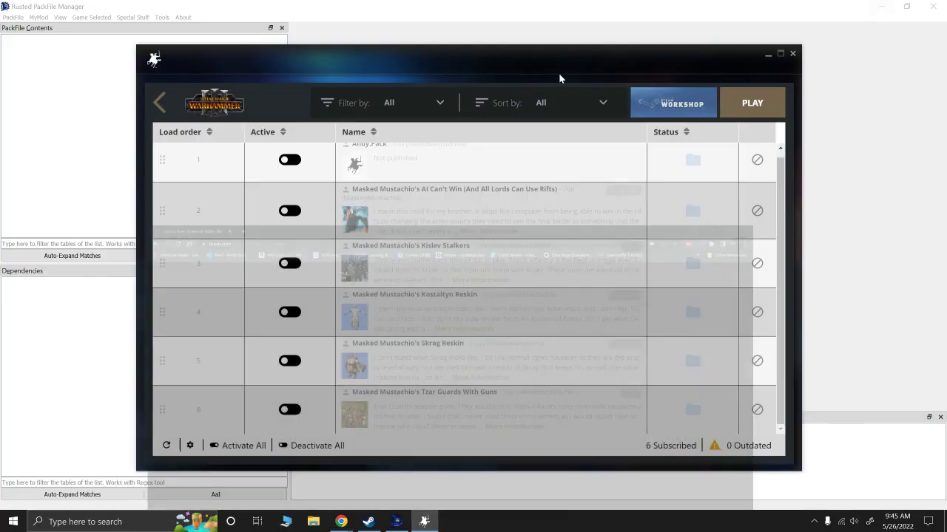
{"action": "left_click", "coordinate": [879, 5]}
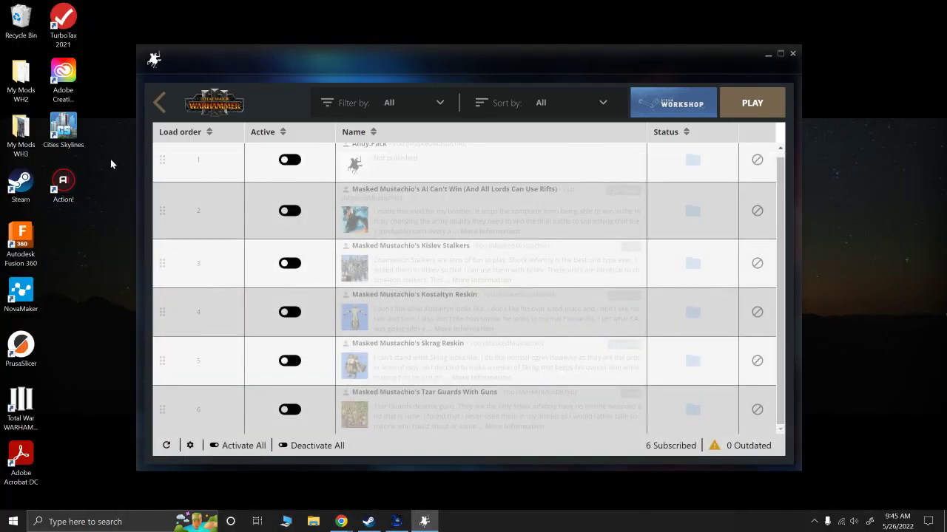
{"action": "double_click", "coordinate": [20, 137]}
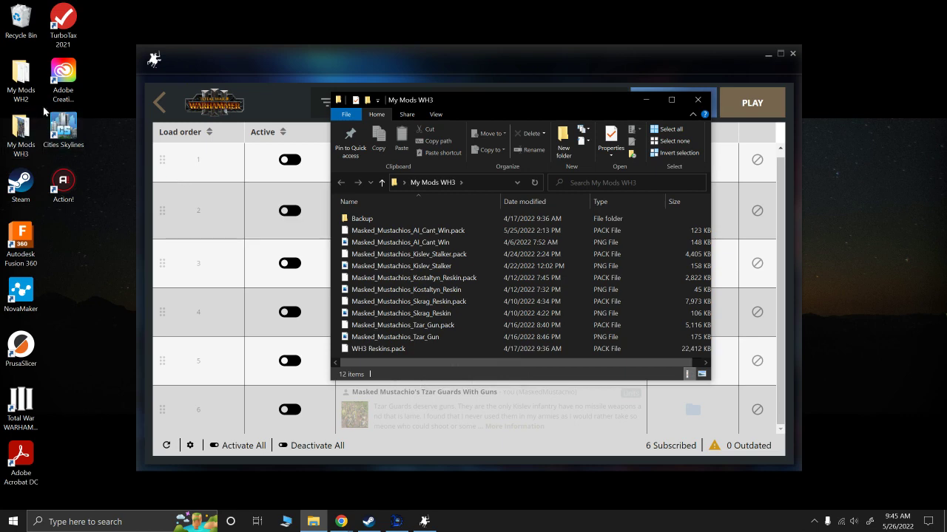
{"action": "left_click", "coordinate": [422, 254]}
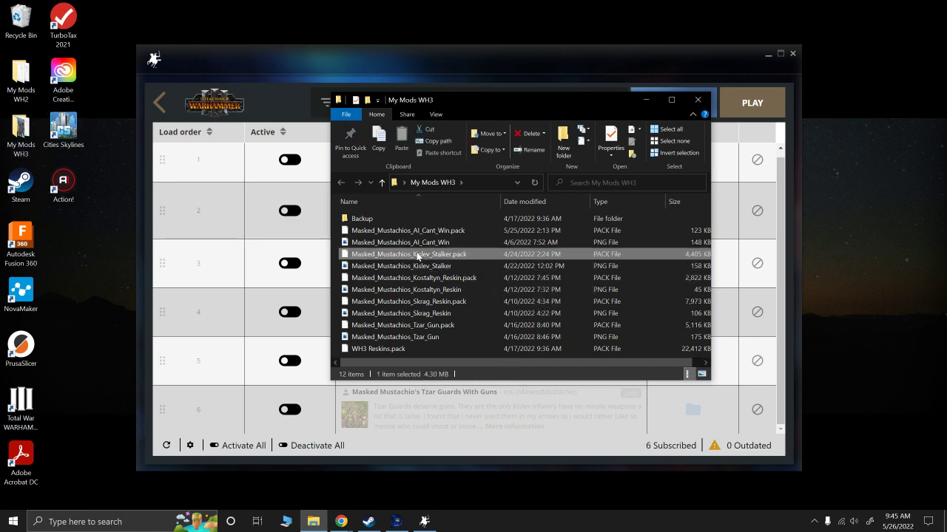
{"action": "left_click", "coordinate": [398, 313], "text": "shift"}
{"action": "right_click", "coordinate": [392, 302]}
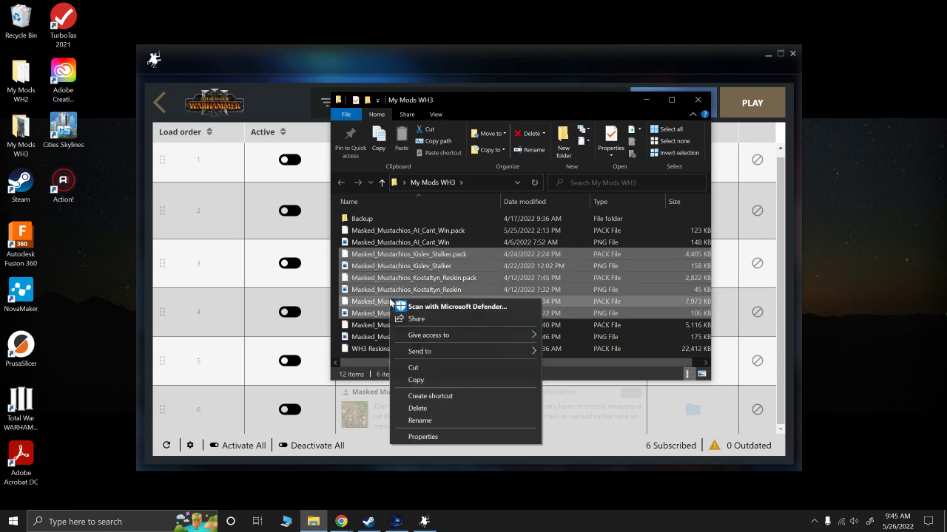
{"action": "left_click", "coordinate": [416, 381]}
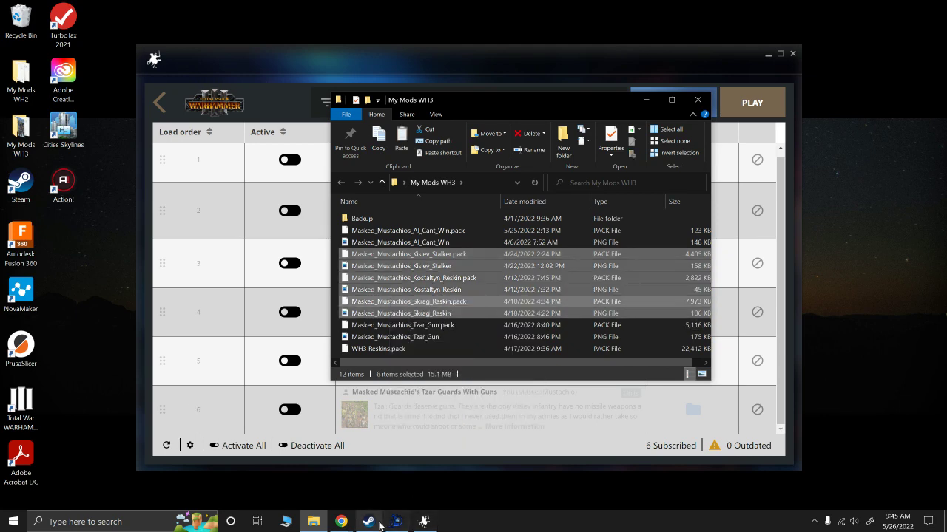
Step: Paste the six mod files into the game's data folder and close that window
{"action": "right_click", "coordinate": [315, 522]}
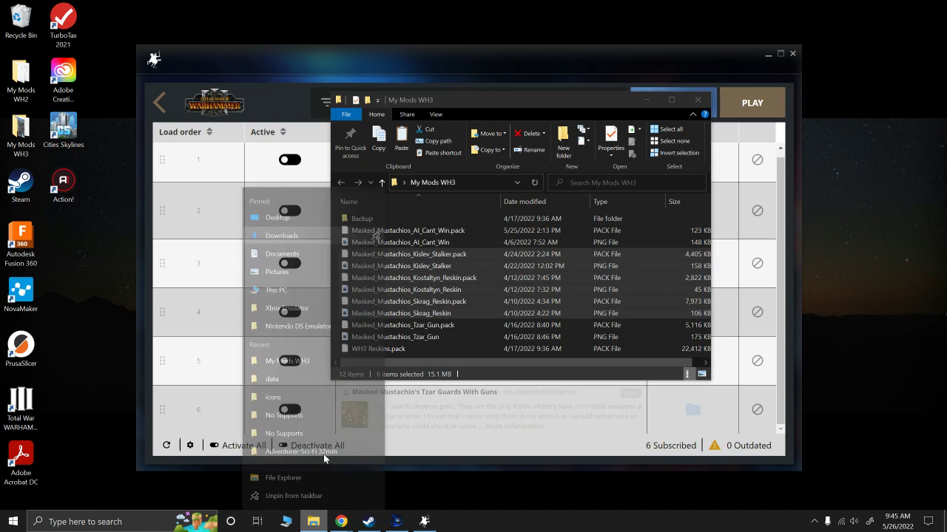
{"action": "left_click", "coordinate": [287, 363]}
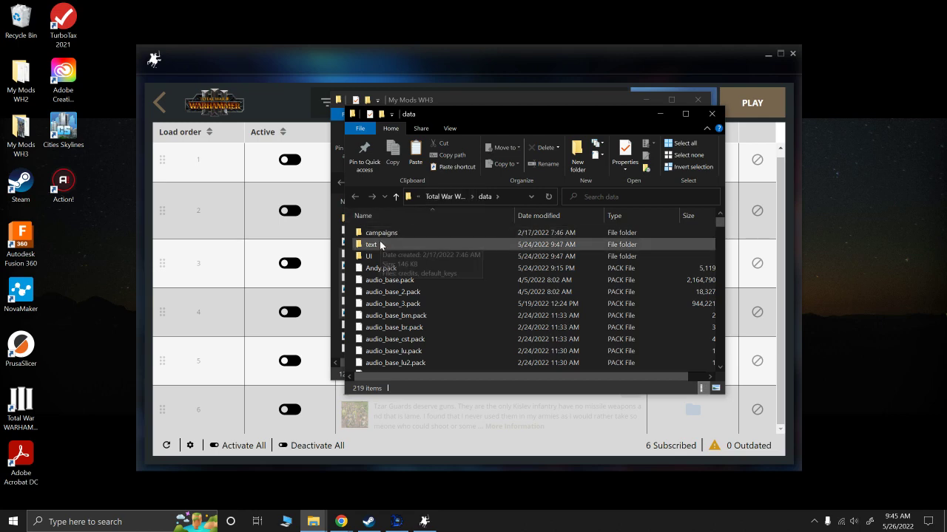
{"action": "scroll", "coordinate": [370, 311], "scroll_direction": "down", "scroll_amount": 7}
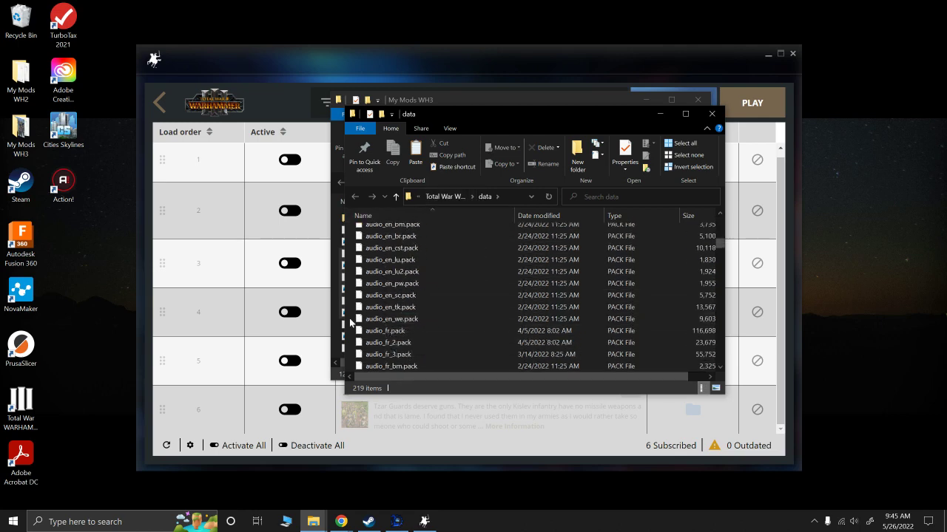
{"action": "right_click", "coordinate": [352, 323]}
{"action": "left_click", "coordinate": [382, 411]}
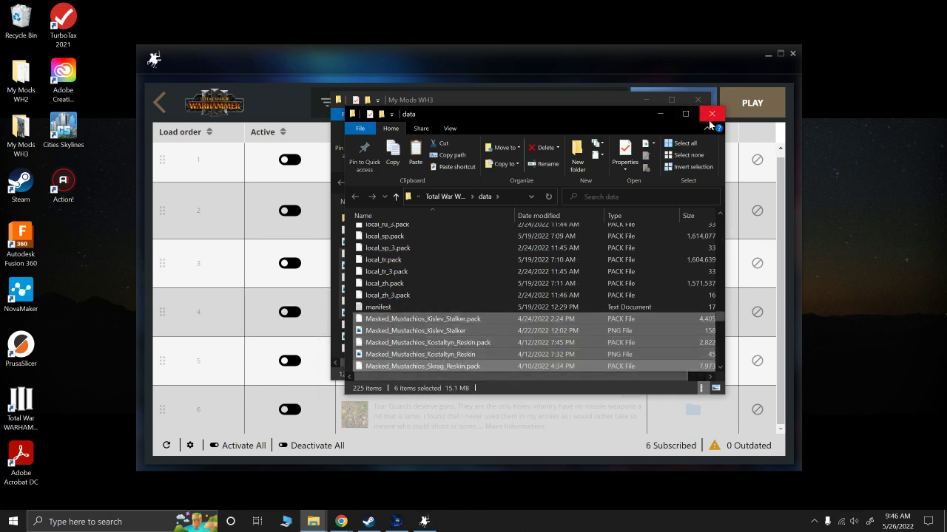
{"action": "left_click", "coordinate": [660, 114]}
Step: Return to the game's home page and reopen the mod manager to refresh the list
{"action": "left_click", "coordinate": [647, 99]}
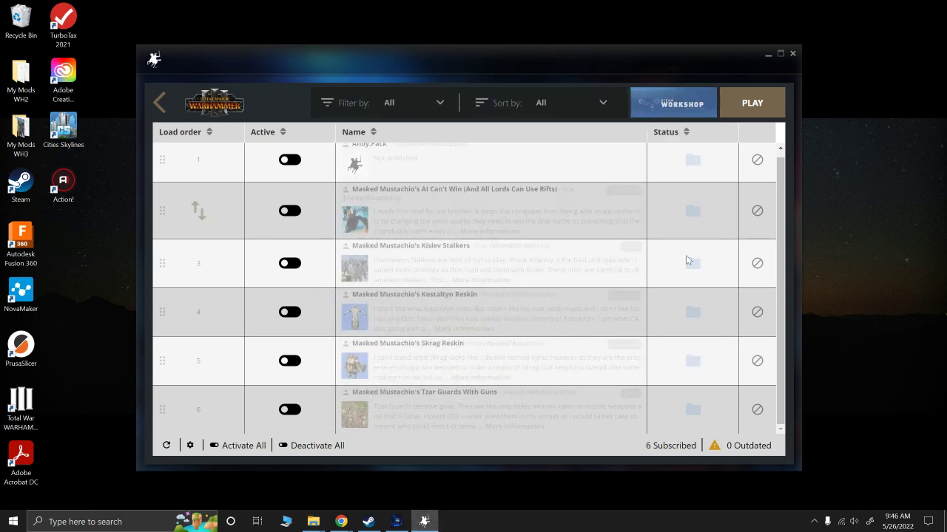
{"action": "left_click", "coordinate": [159, 103]}
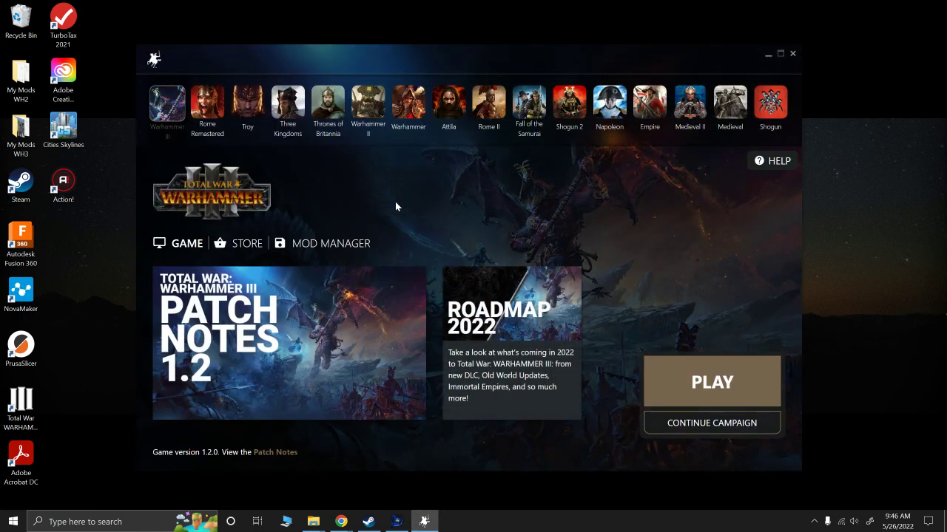
{"action": "left_click", "coordinate": [333, 249]}
{"action": "scroll", "coordinate": [662, 305], "scroll_direction": "down", "scroll_amount": 1}
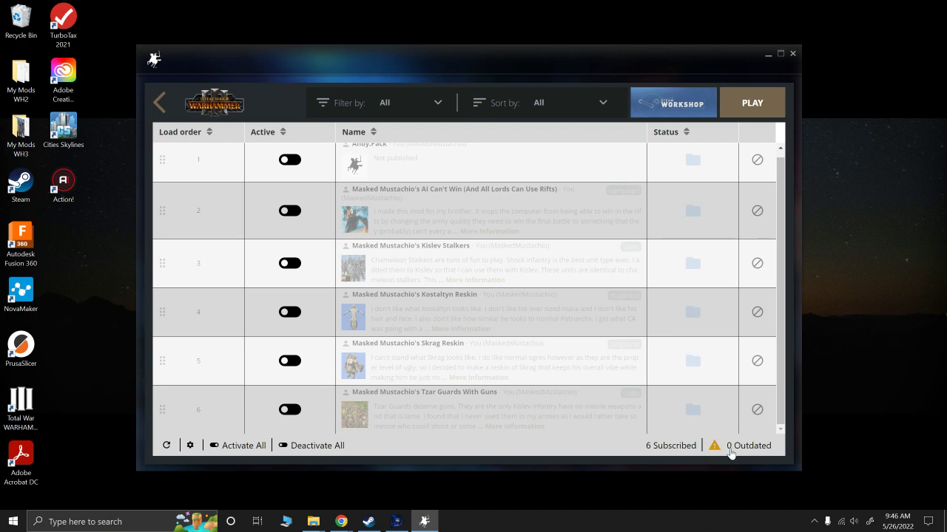
{"action": "scroll", "coordinate": [684, 374], "scroll_direction": "up", "scroll_amount": 1}
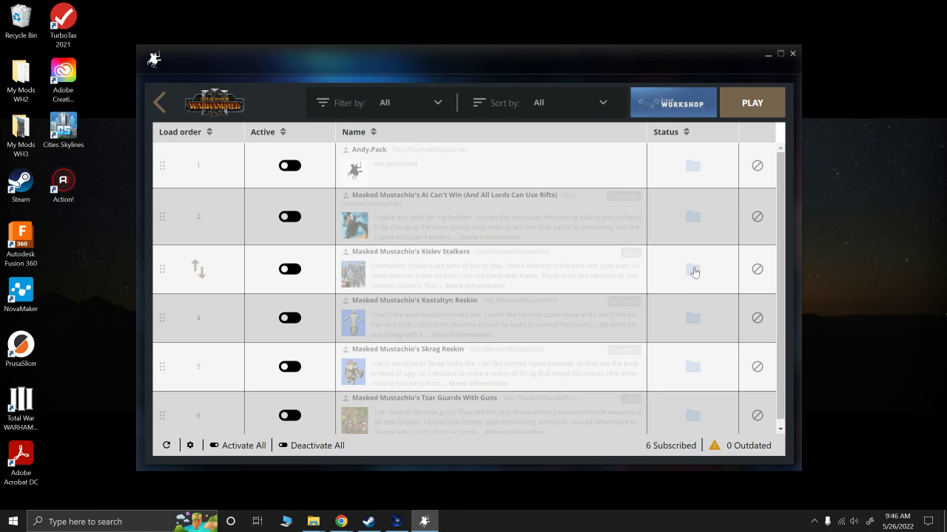
Step: Re-upload Kislev Stalkers, Kostaltyn Reskin and Skrag Reskin to the Workshop with UPDATE
{"action": "mouse_move", "coordinate": [695, 272]}
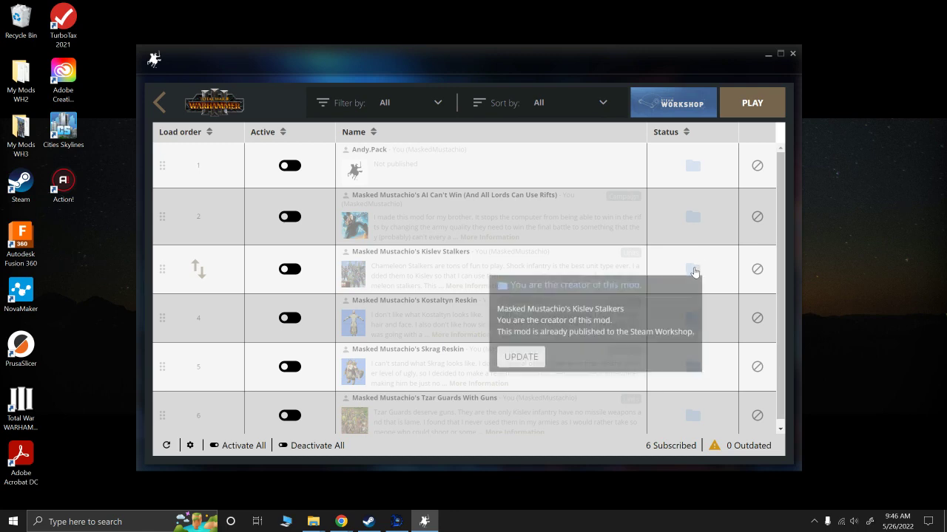
{"action": "left_click", "coordinate": [520, 354]}
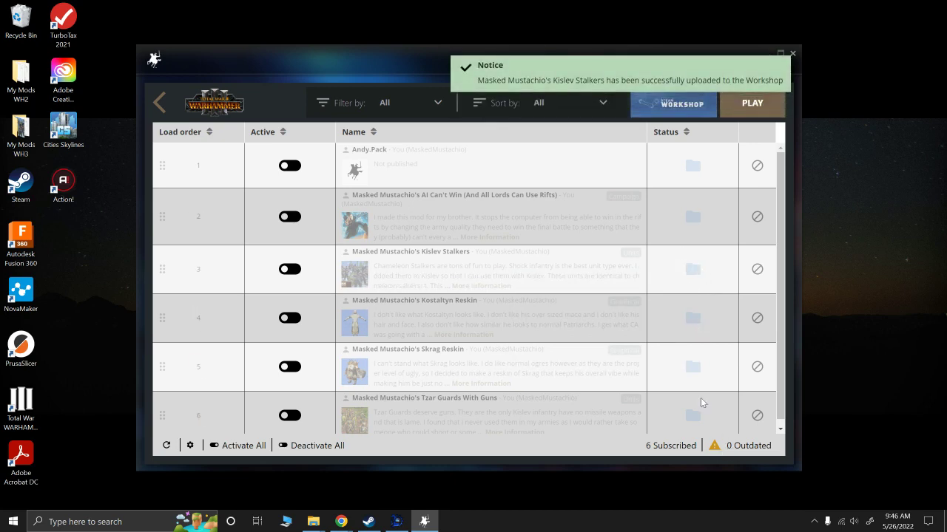
{"action": "left_click", "coordinate": [693, 330]}
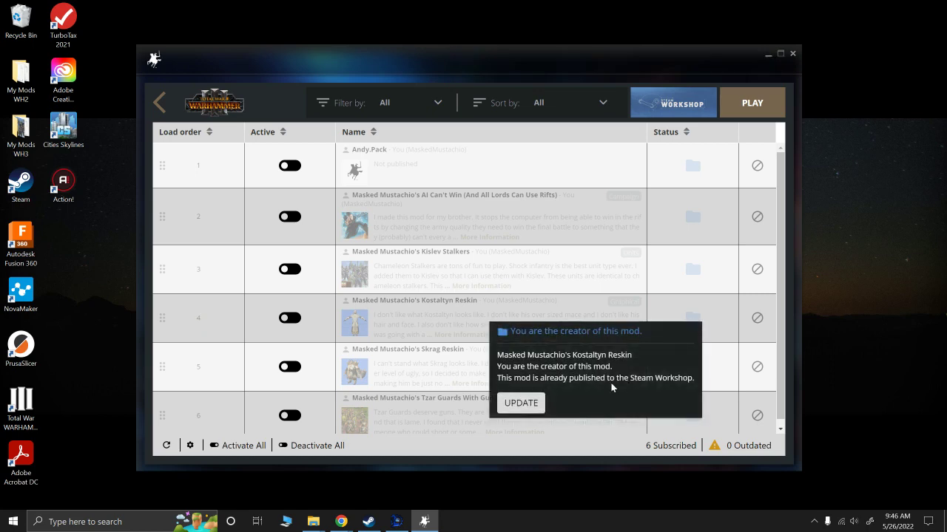
{"action": "left_click", "coordinate": [522, 403]}
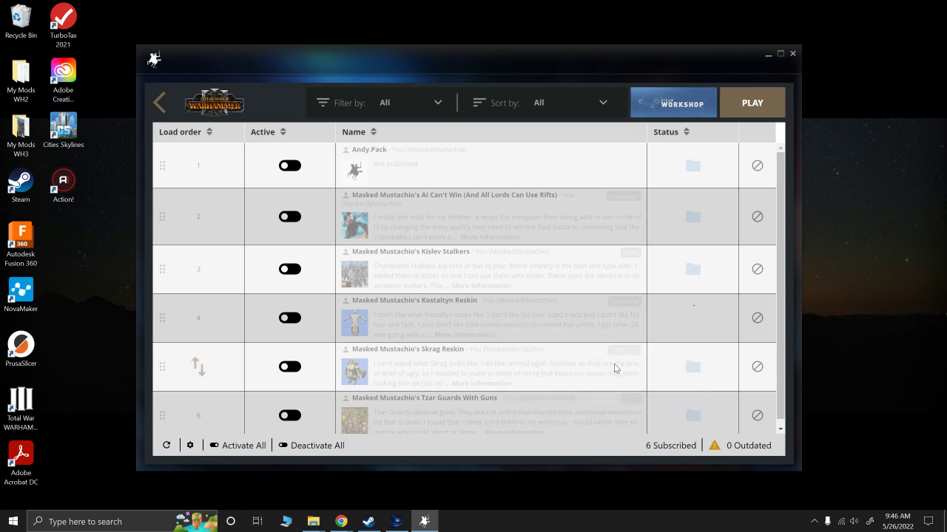
{"action": "left_click", "coordinate": [694, 375]}
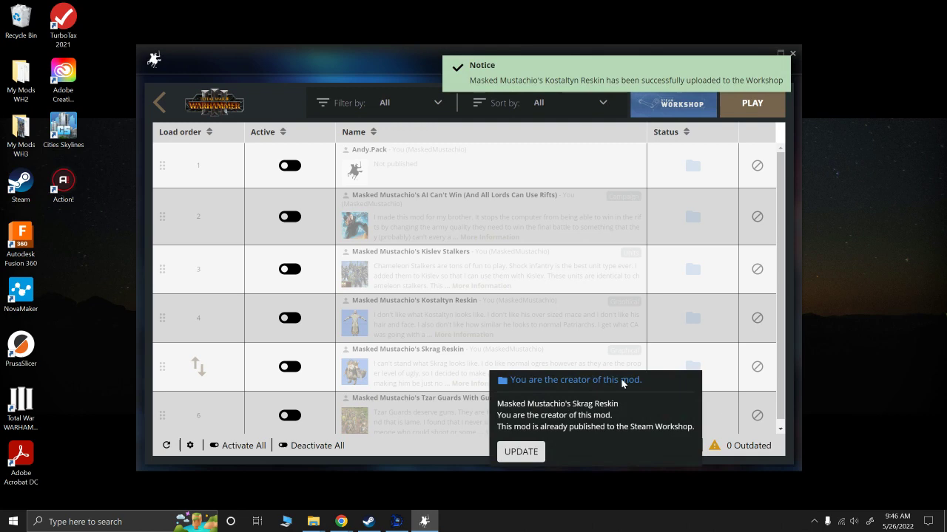
{"action": "left_click", "coordinate": [507, 454]}
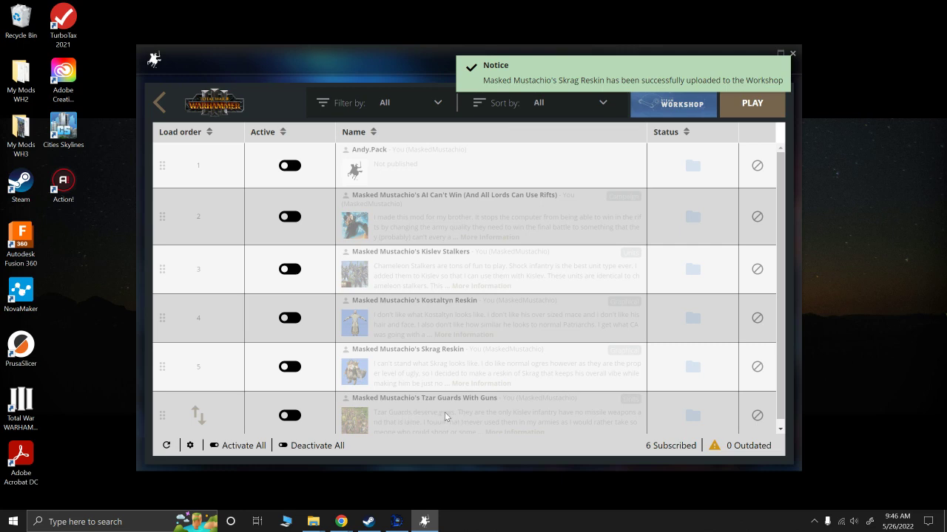
{"action": "scroll", "coordinate": [385, 417], "scroll_direction": "down", "scroll_amount": 1}
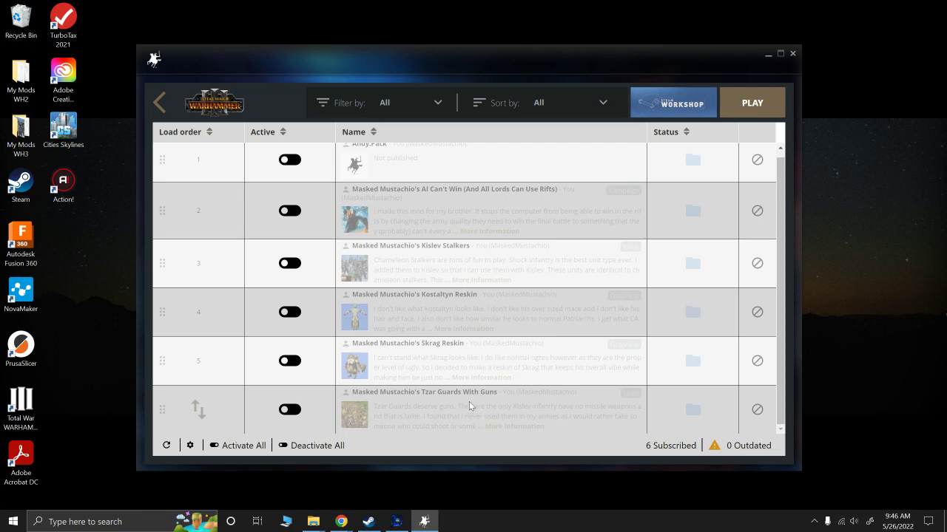
{"action": "scroll", "coordinate": [551, 399], "scroll_direction": "up", "scroll_amount": 1}
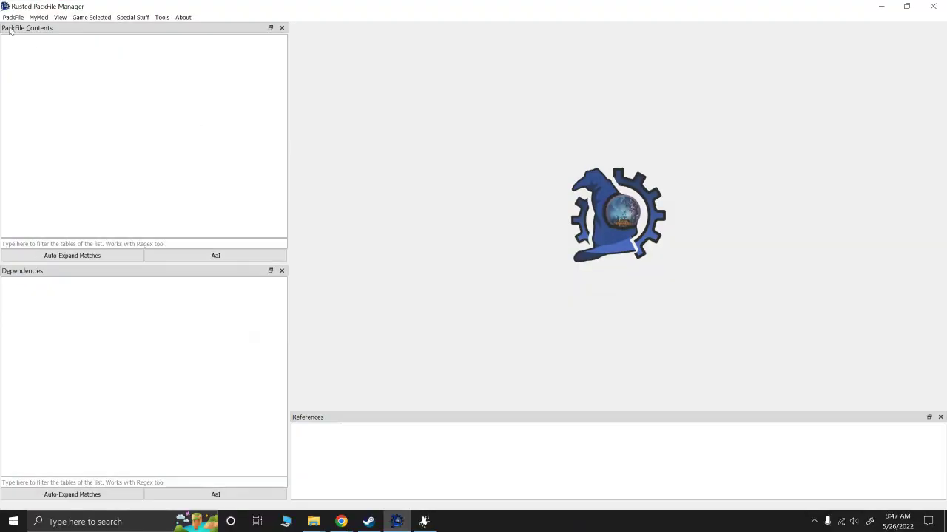
Step: Copy the Masked_Mustachios_AI_Cant_Win pack and image from My Mods WH3 into the game's data folder
{"action": "left_click", "coordinate": [11, 17]}
{"action": "left_click", "coordinate": [10, 17]}
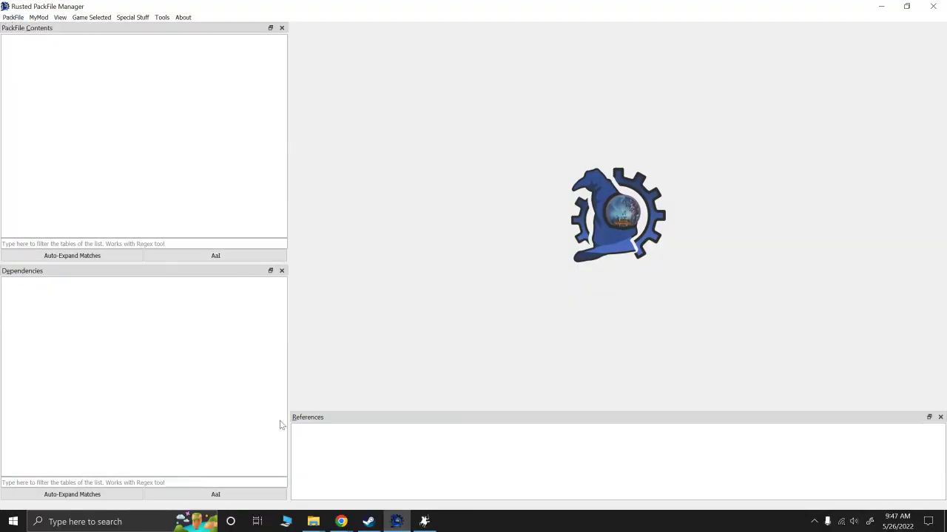
{"action": "left_click", "coordinate": [313, 521]}
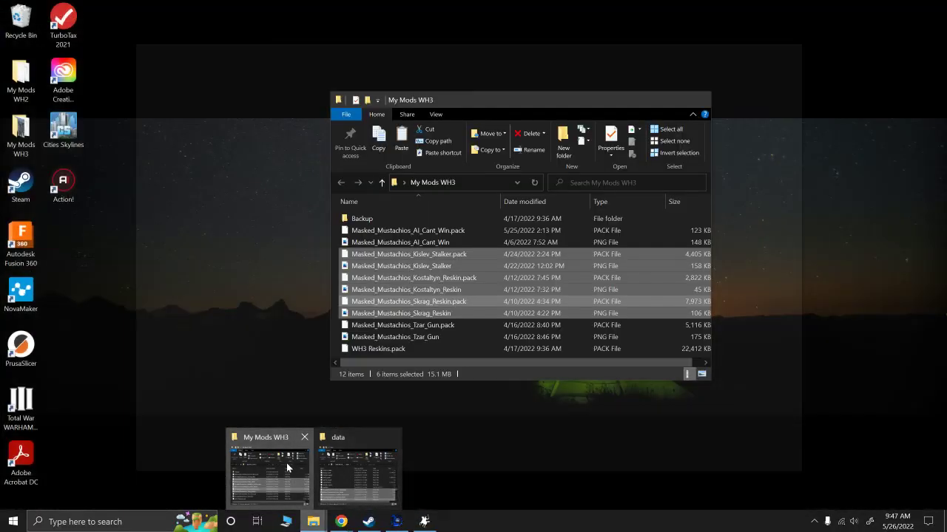
{"action": "left_click", "coordinate": [288, 468]}
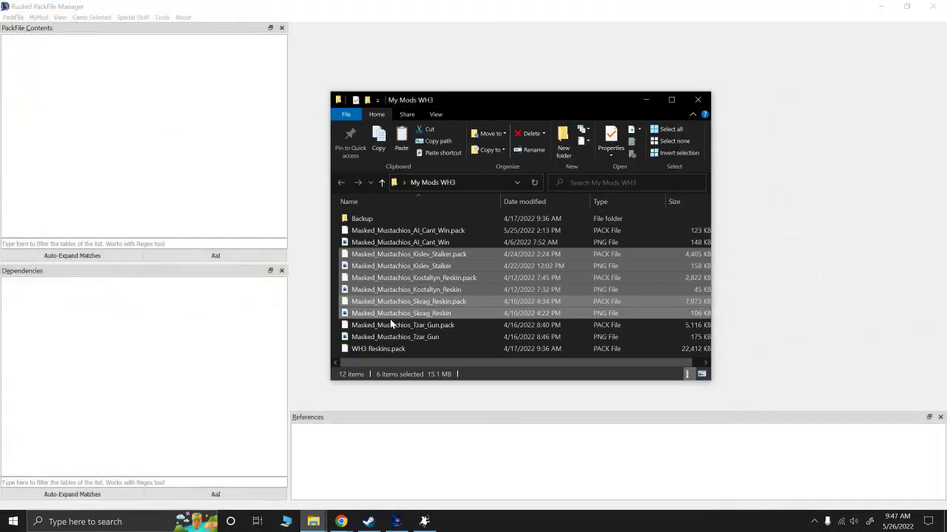
{"action": "left_click", "coordinate": [403, 241]}
{"action": "left_click", "coordinate": [402, 230], "text": "ctrl"}
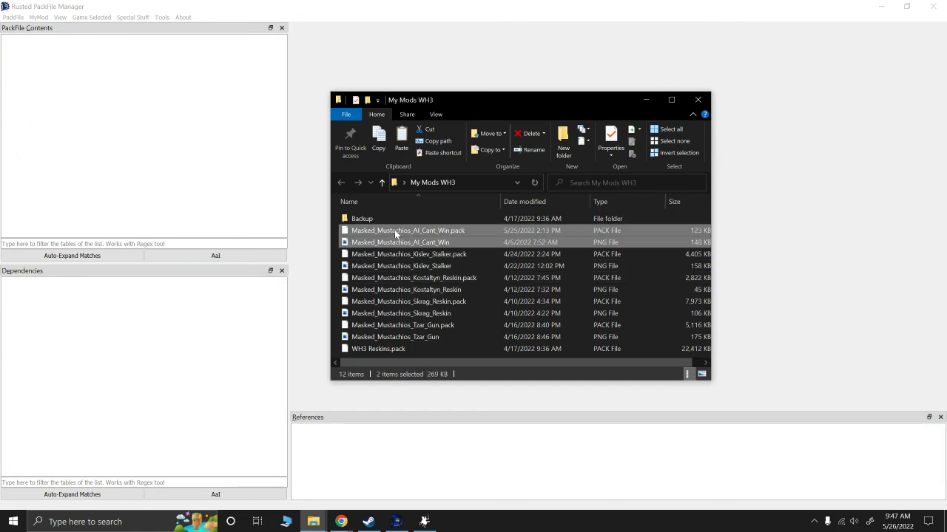
{"action": "right_click", "coordinate": [397, 233]}
{"action": "left_click", "coordinate": [426, 312]}
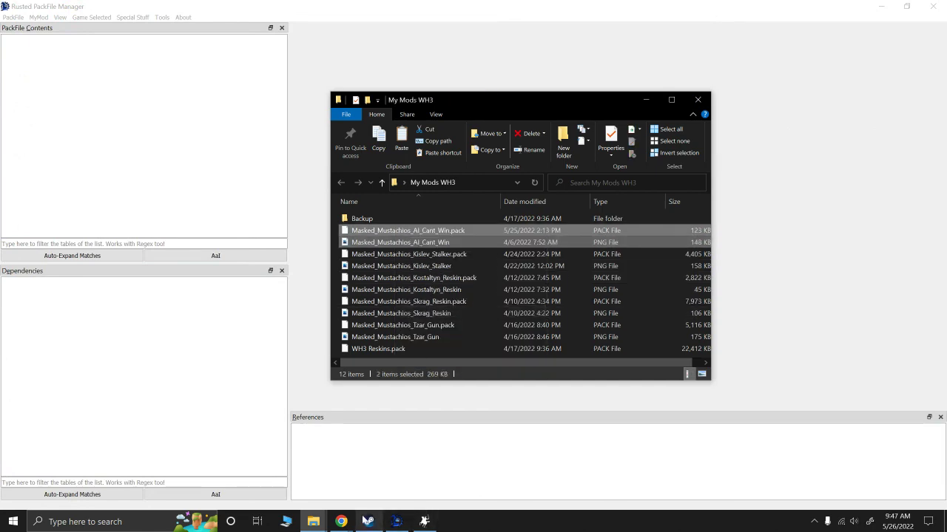
{"action": "left_click", "coordinate": [313, 521]}
{"action": "left_click", "coordinate": [380, 470]}
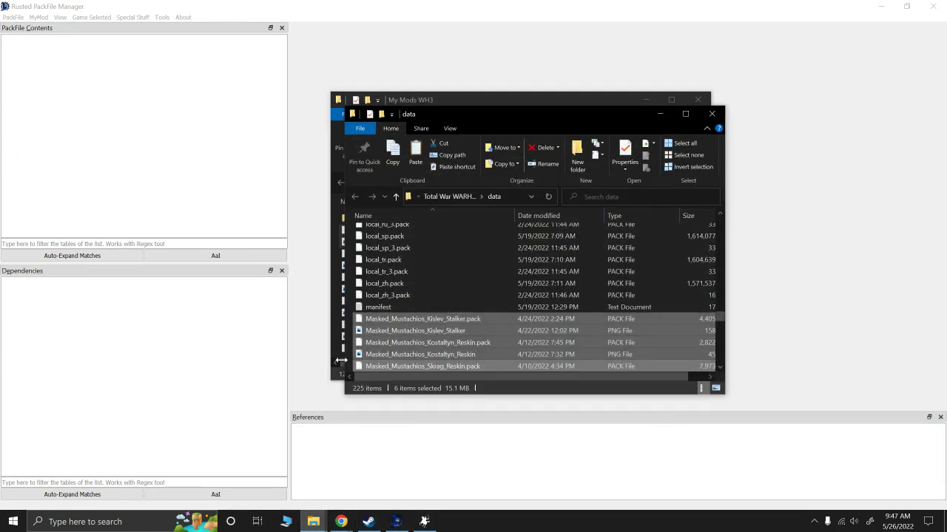
{"action": "right_click", "coordinate": [355, 318]}
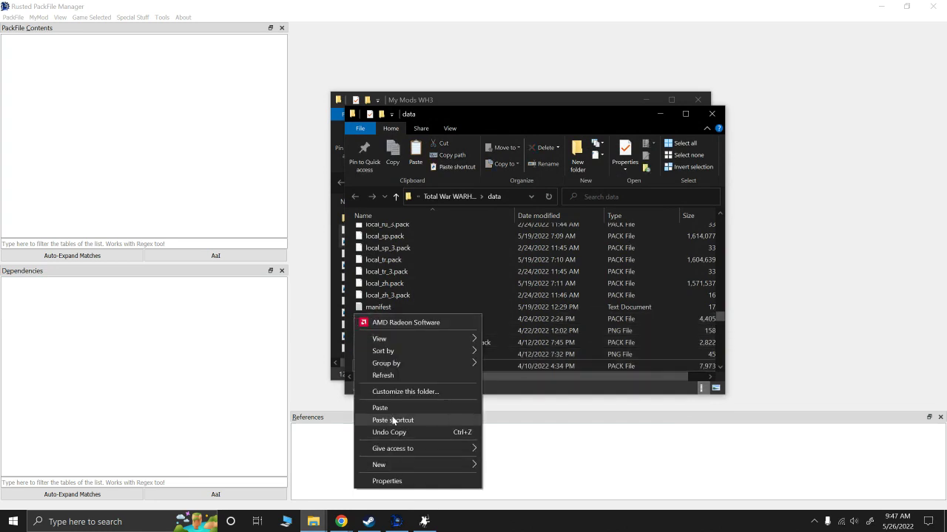
{"action": "left_click", "coordinate": [392, 467]}
Step: Delete the six old Kislev Stalker, Kostaltyn and Skrag files from the data folder
{"action": "key", "text": "Down"}
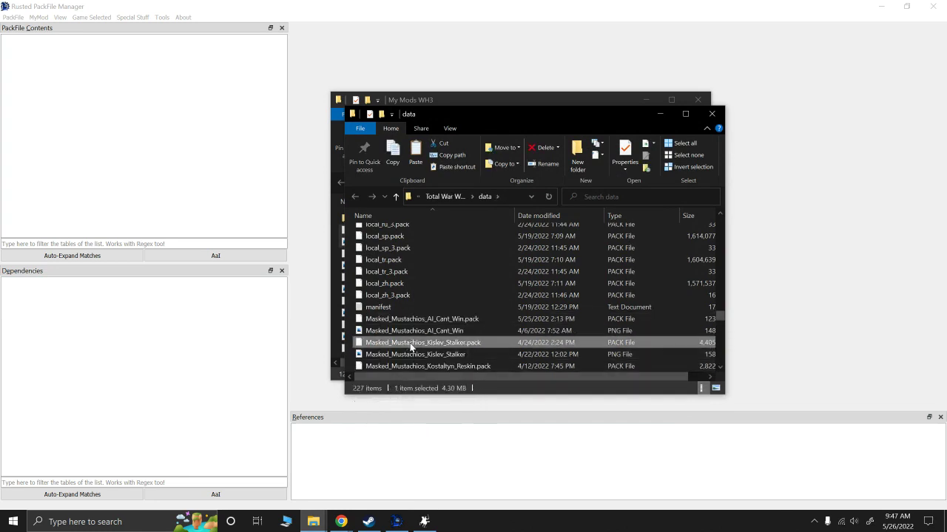
{"action": "scroll", "coordinate": [412, 335], "scroll_direction": "down", "scroll_amount": 2}
{"action": "left_click", "coordinate": [411, 332], "text": "shift"}
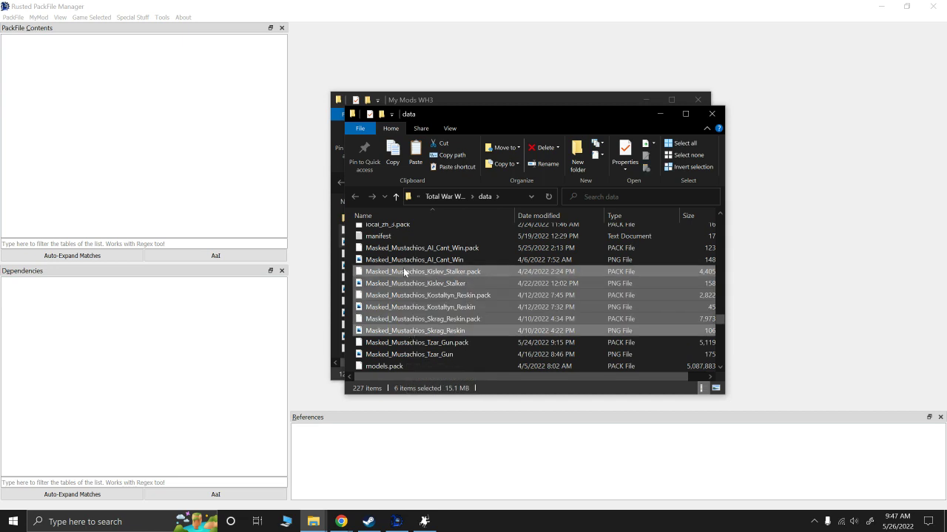
{"action": "key", "text": "Delete"}
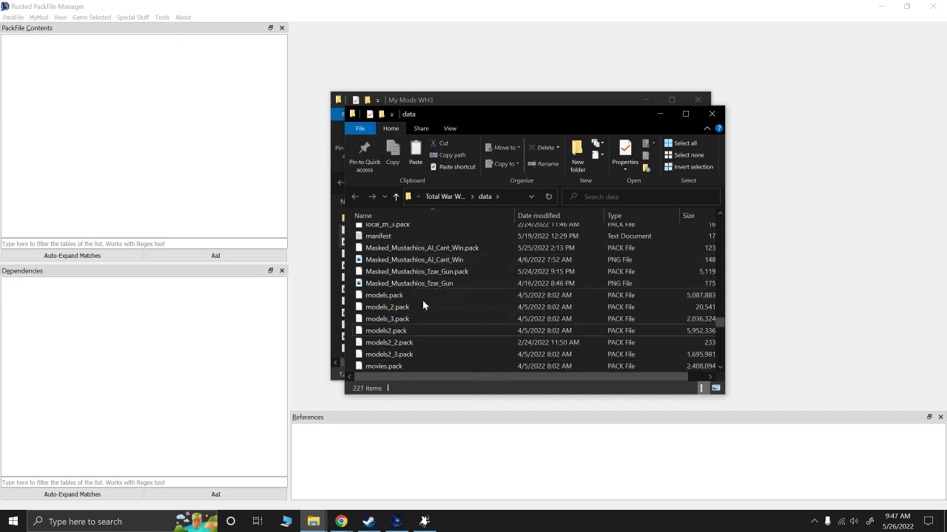
{"action": "left_click_drag", "start_coordinate": [455, 124], "coordinate": [595, 234]}
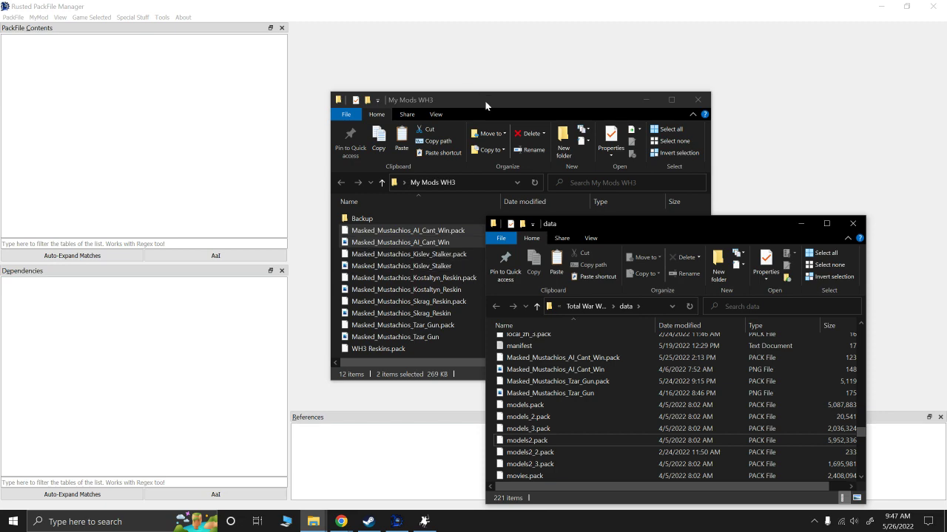
{"action": "left_click", "coordinate": [649, 101]}
Step: Open Masked_Mustachios_AI_Cant_Win.pack from the WH3 data folder via PackFile > Open PackFile
{"action": "left_click", "coordinate": [648, 100]}
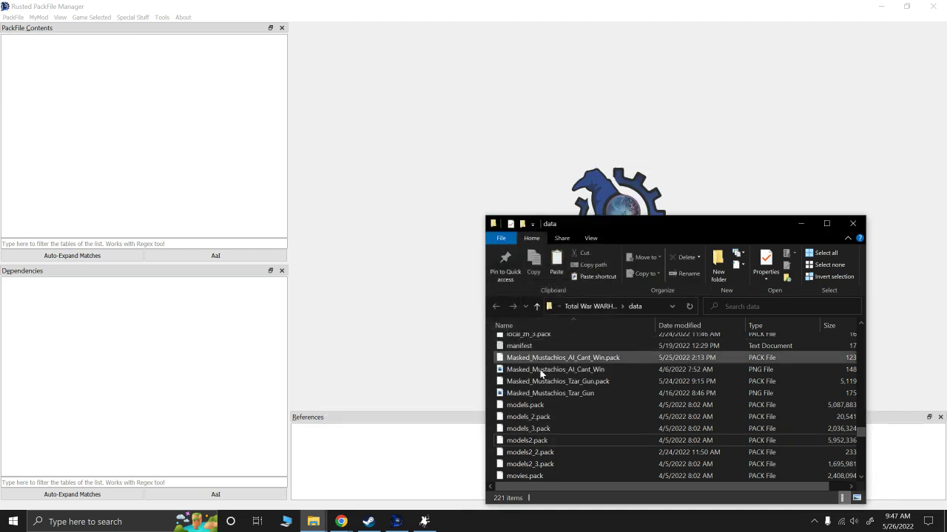
{"action": "left_click", "coordinate": [387, 233]}
{"action": "left_click", "coordinate": [12, 17]}
{"action": "left_click", "coordinate": [20, 40]}
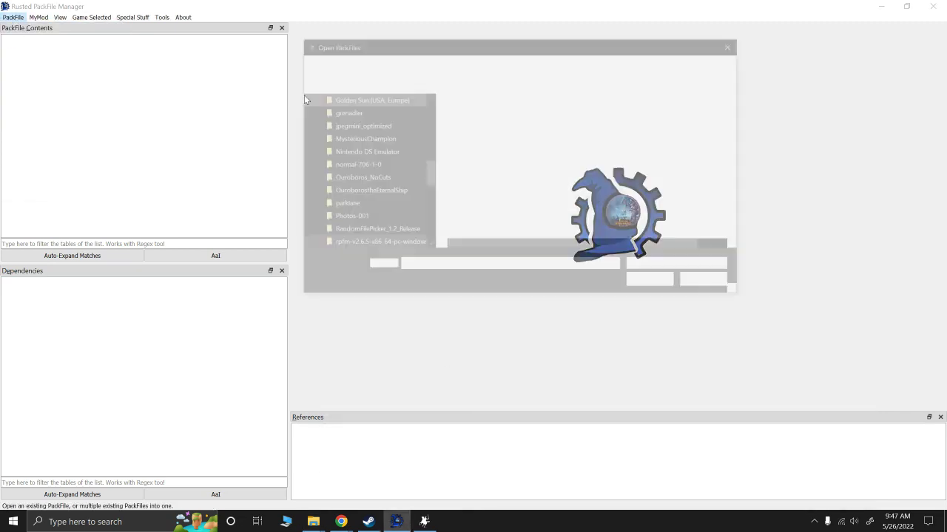
{"action": "scroll", "coordinate": [352, 184], "scroll_direction": "up", "scroll_amount": 6}
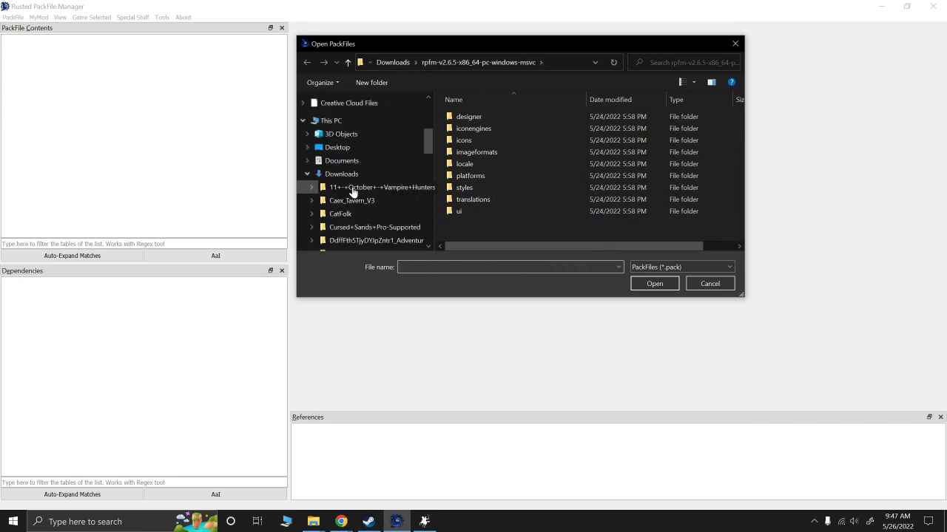
{"action": "left_click", "coordinate": [339, 138]}
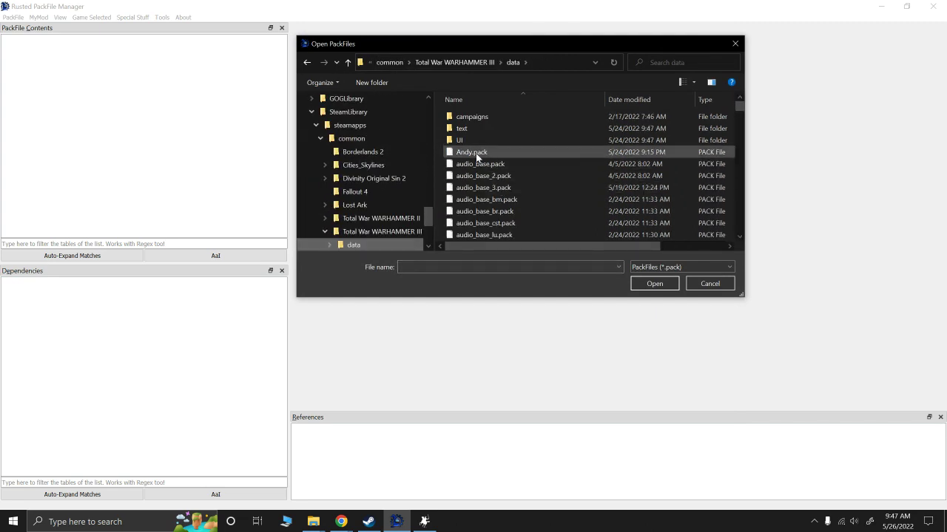
{"action": "scroll", "coordinate": [477, 159], "scroll_direction": "down", "scroll_amount": 10}
{"action": "scroll", "coordinate": [480, 167], "scroll_direction": "down", "scroll_amount": 15}
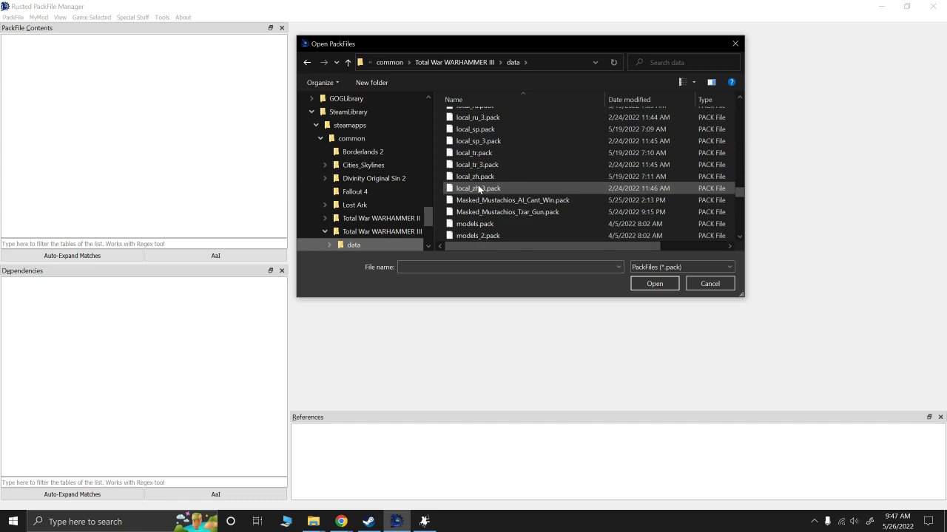
{"action": "double_click", "coordinate": [499, 197]}
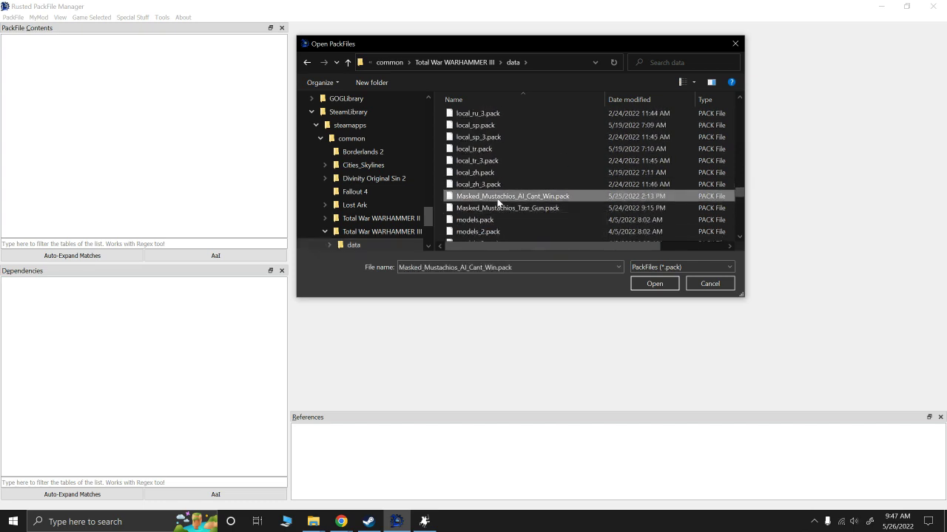
Step: Expand script > campaign > wh3_main_chaos > realms and view wh3_realm_common.lua
{"action": "left_click", "coordinate": [6, 40]}
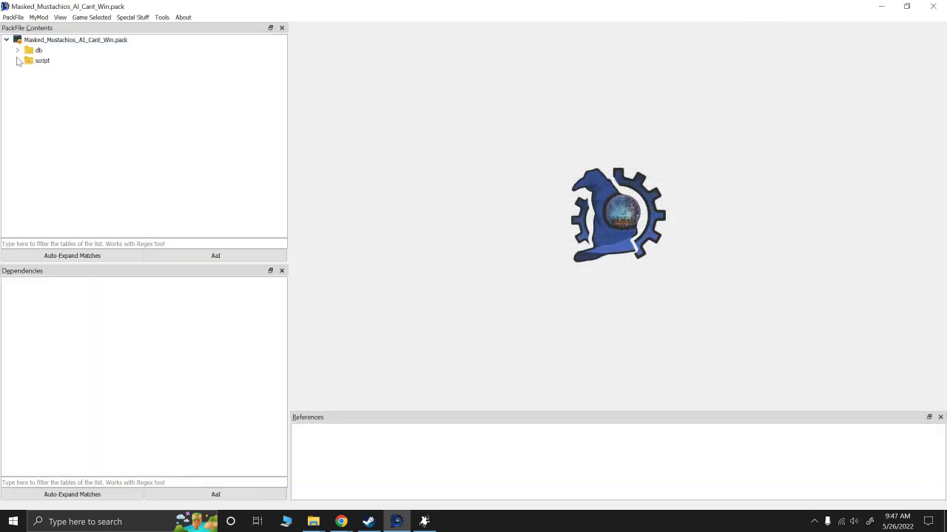
{"action": "left_click", "coordinate": [18, 60]}
{"action": "left_click", "coordinate": [28, 71]}
{"action": "left_click", "coordinate": [40, 81]}
{"action": "left_click", "coordinate": [51, 92]}
{"action": "left_click", "coordinate": [87, 102]}
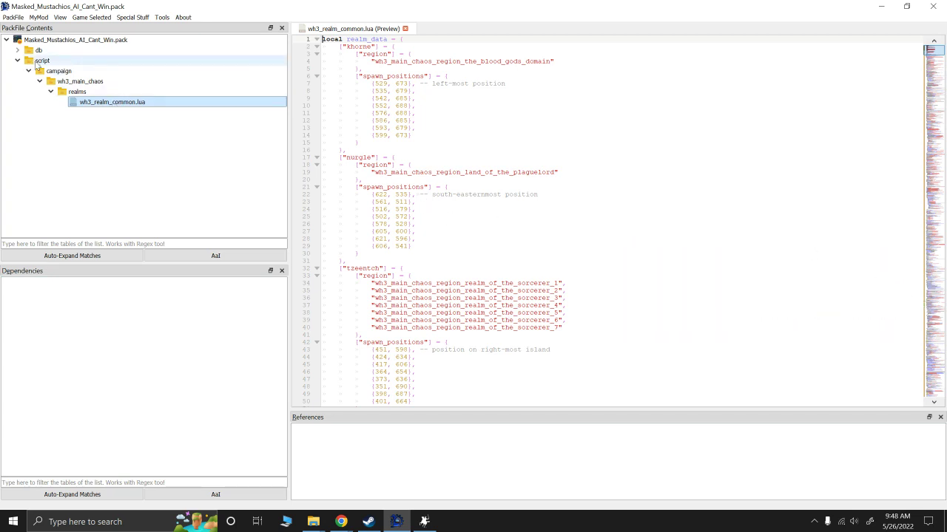
Step: Expand the db teleportation tables, inspect the Masked_AICantWin_data__ table, and return to wh3_realm_common.lua
{"action": "left_click", "coordinate": [17, 50]}
{"action": "left_click", "coordinate": [28, 60]}
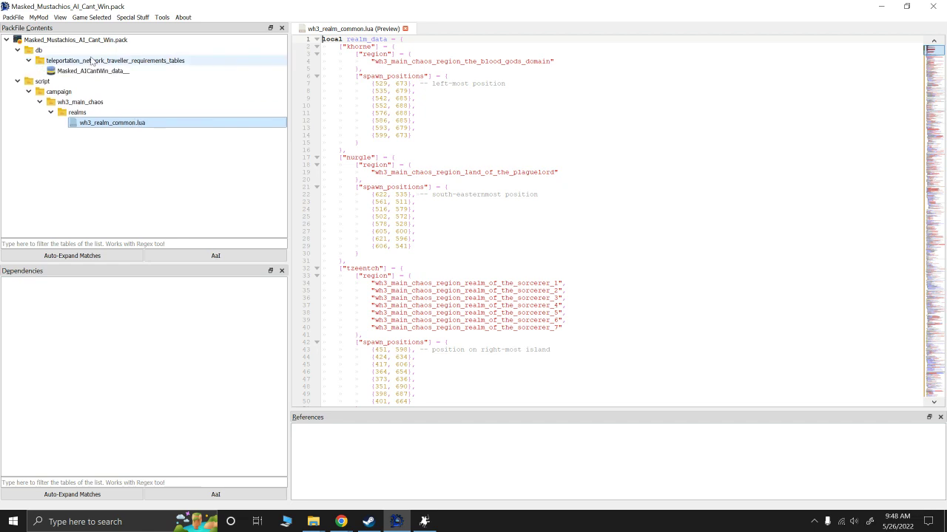
{"action": "left_click", "coordinate": [92, 71]}
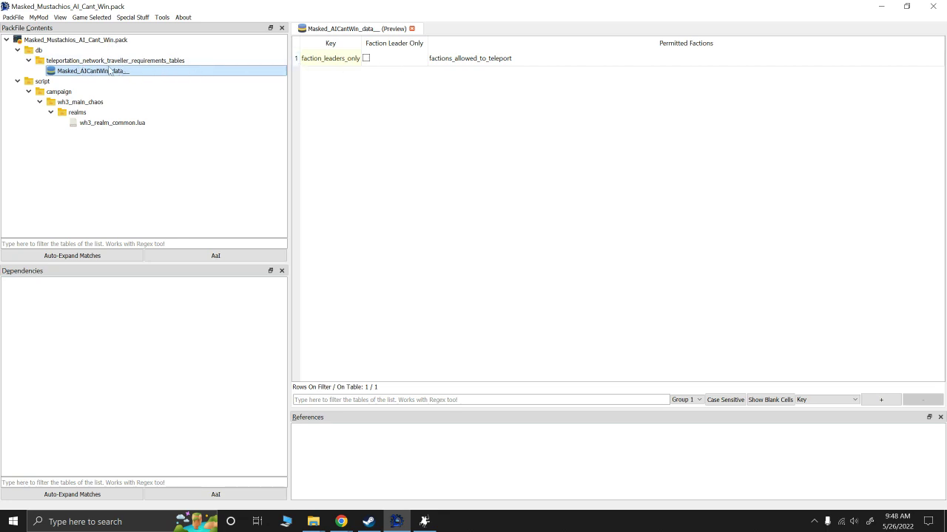
{"action": "left_click", "coordinate": [367, 60]}
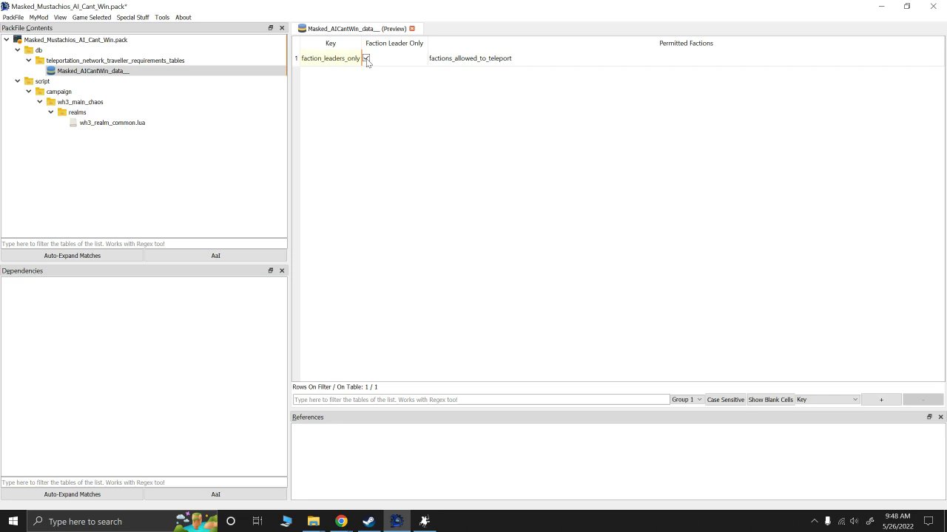
{"action": "left_click", "coordinate": [94, 125]}
Step: Delete wh3_realm_common.lua from the pack, confirming the removal with Yes
{"action": "right_click", "coordinate": [77, 124]}
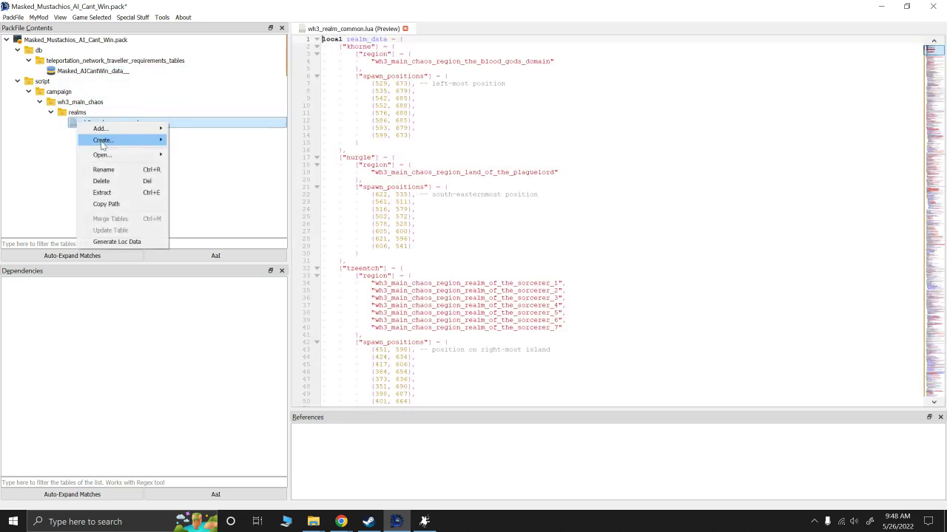
{"action": "left_click", "coordinate": [115, 185]}
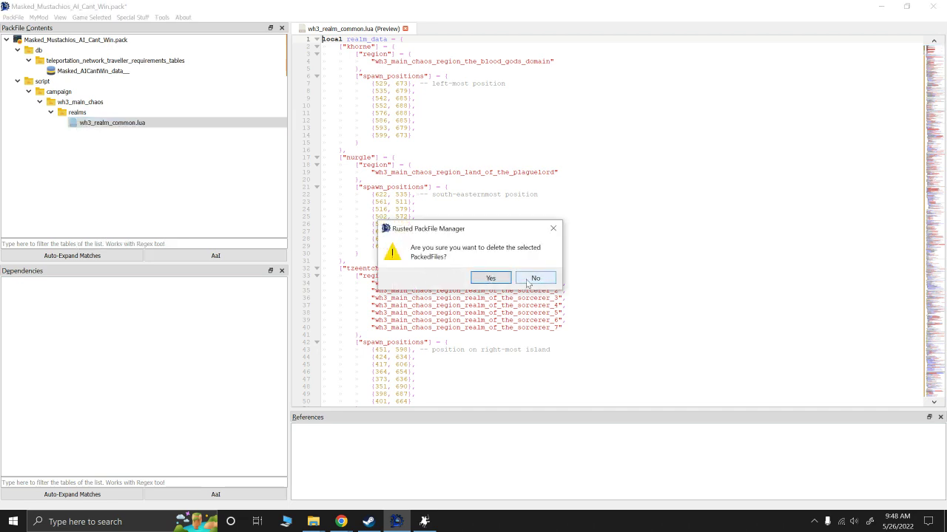
{"action": "left_click", "coordinate": [490, 278]}
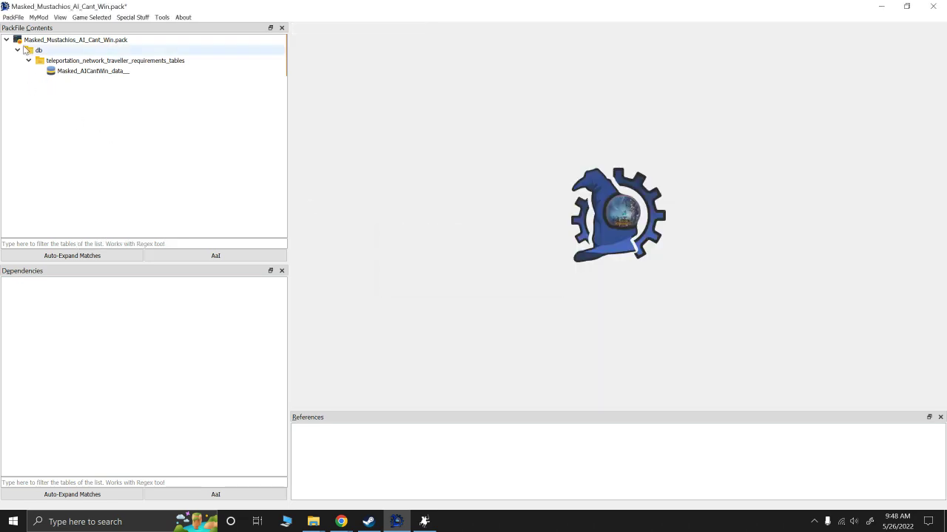
{"action": "right_click", "coordinate": [26, 38]}
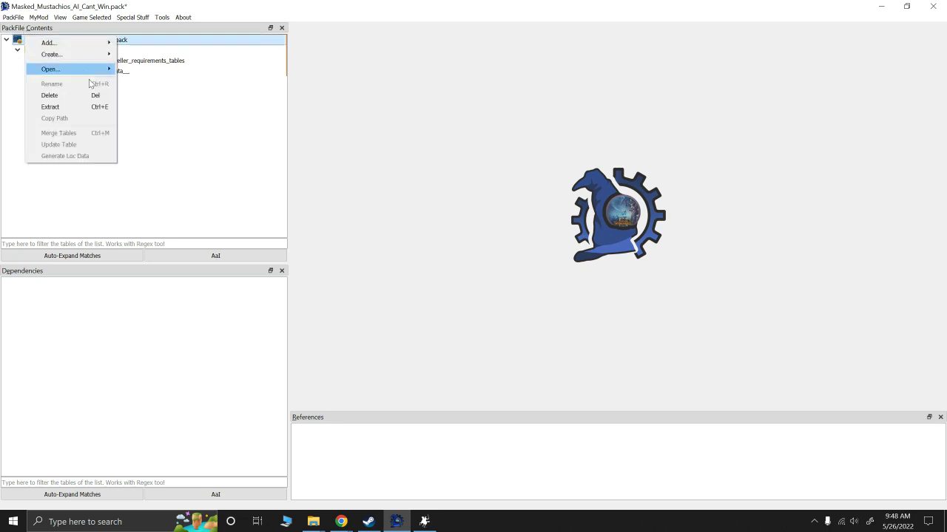
{"action": "mouse_move", "coordinate": [72, 58]}
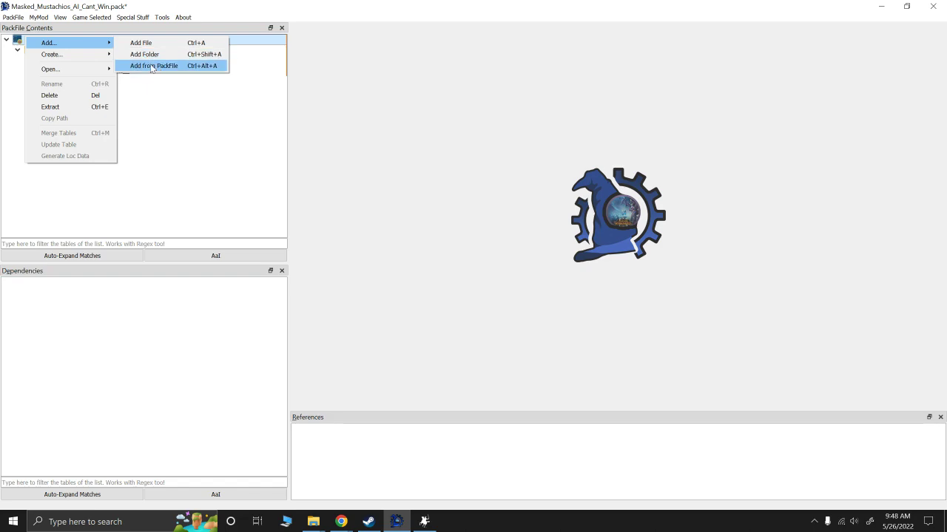
Step: Add from another pack, choosing the game's data.pack as the source and browsing its tree
{"action": "left_click", "coordinate": [150, 65]}
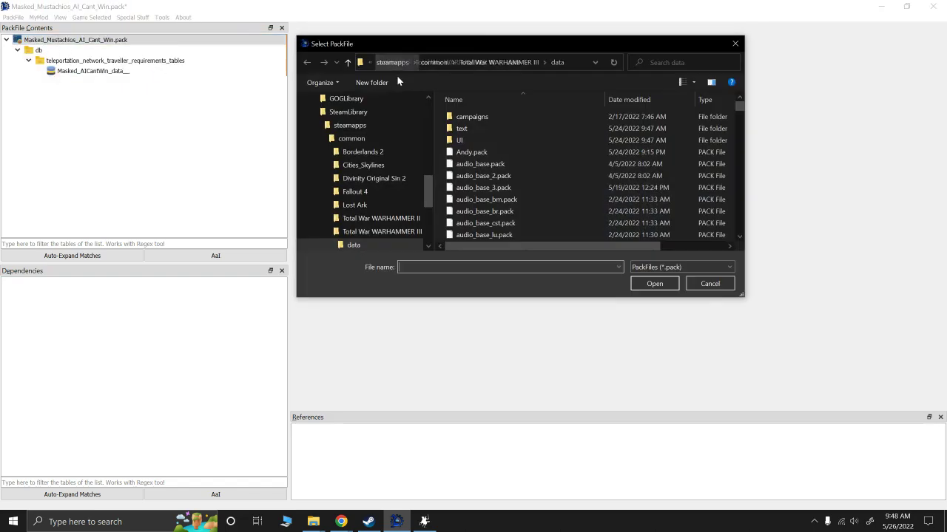
{"action": "scroll", "coordinate": [475, 160], "scroll_direction": "down", "scroll_amount": 5}
{"action": "scroll", "coordinate": [474, 164], "scroll_direction": "down", "scroll_amount": 10}
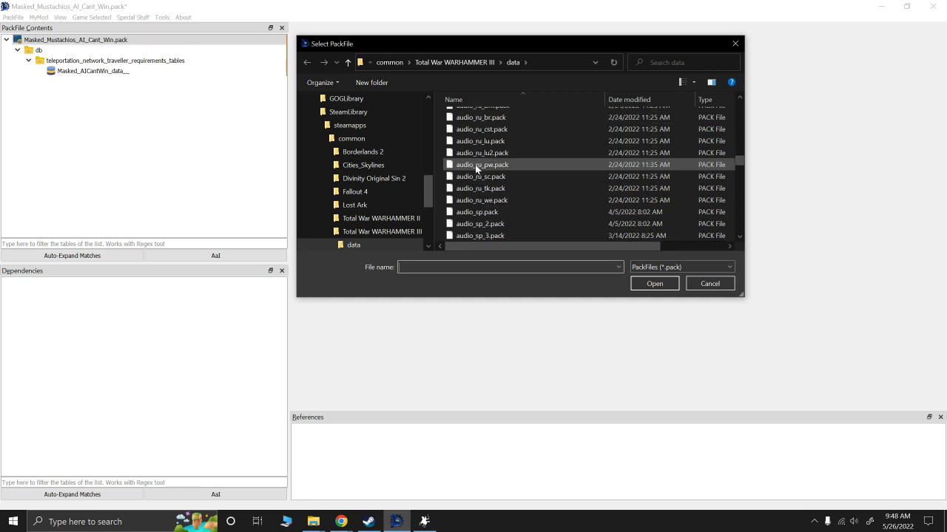
{"action": "double_click", "coordinate": [474, 208]}
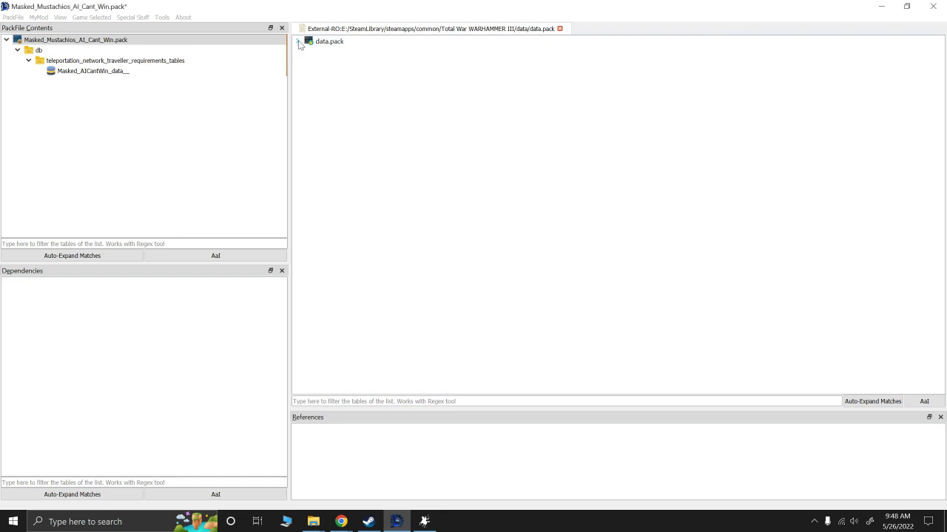
{"action": "left_click", "coordinate": [299, 43]}
{"action": "scroll", "coordinate": [341, 195], "scroll_direction": "down", "scroll_amount": 3}
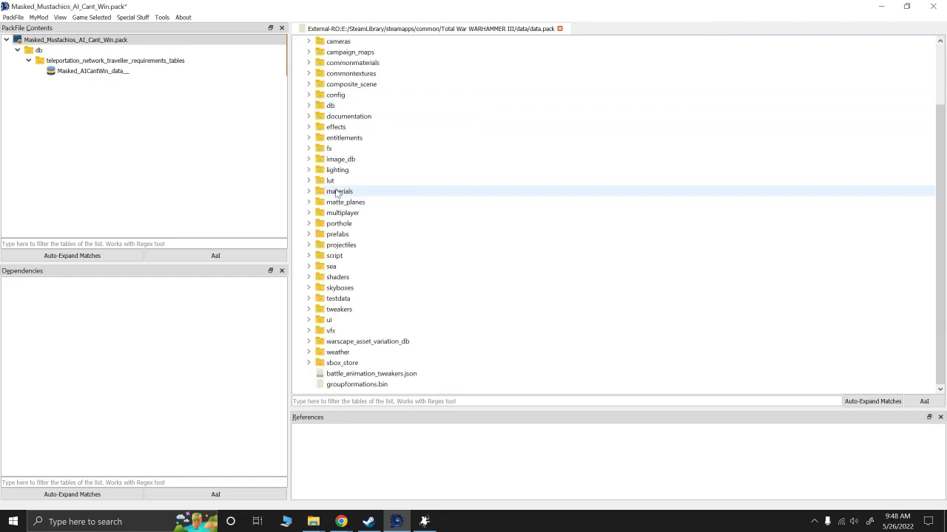
{"action": "scroll", "coordinate": [314, 144], "scroll_direction": "up", "scroll_amount": 1}
{"action": "left_click", "coordinate": [308, 137]}
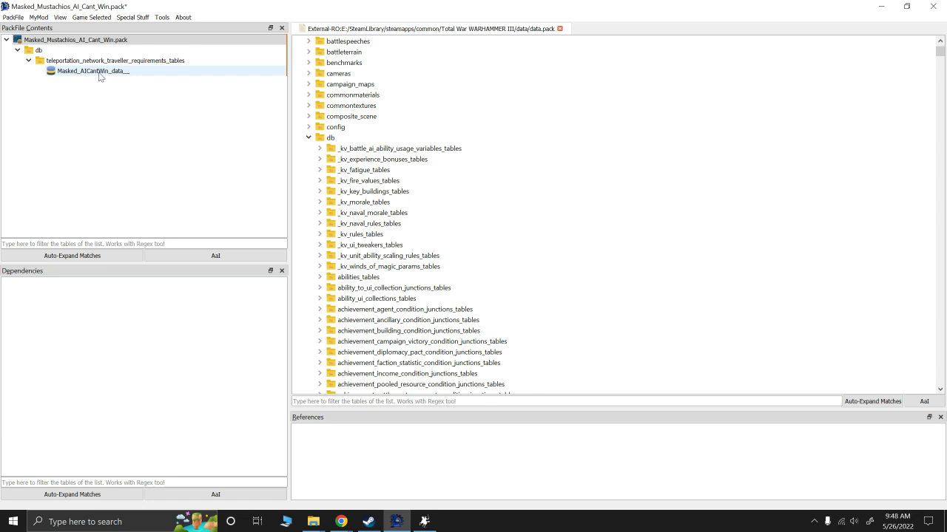
{"action": "left_click", "coordinate": [308, 140]}
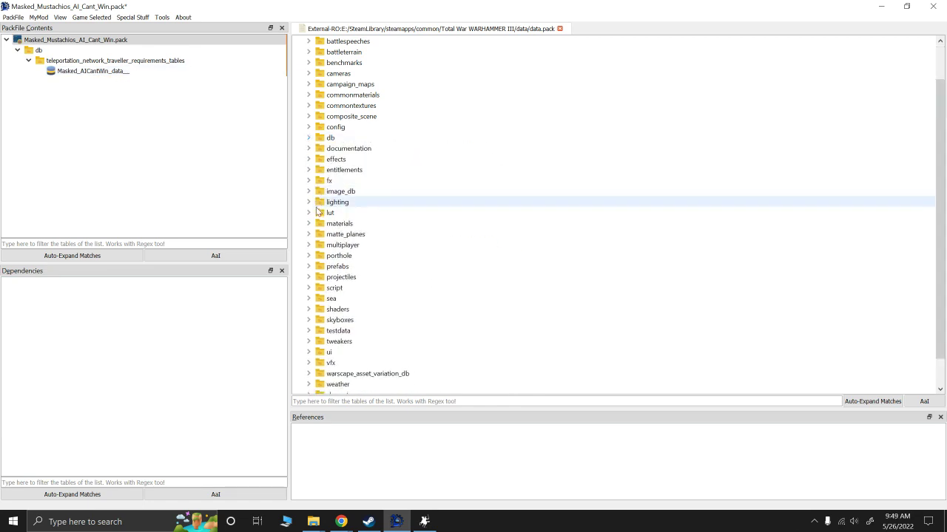
{"action": "scroll", "coordinate": [312, 244], "scroll_direction": "down", "scroll_amount": 1}
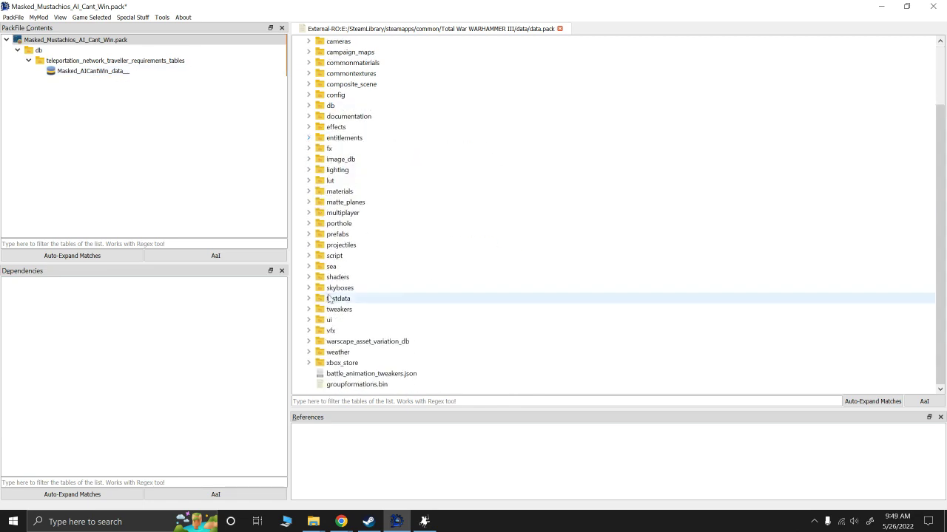
Step: Copy data.pack's script/campaign/wh3_main_chaos/realms/wh3_realm_common.lua into the mod pack
{"action": "left_click", "coordinate": [309, 256]}
{"action": "left_click", "coordinate": [317, 321]}
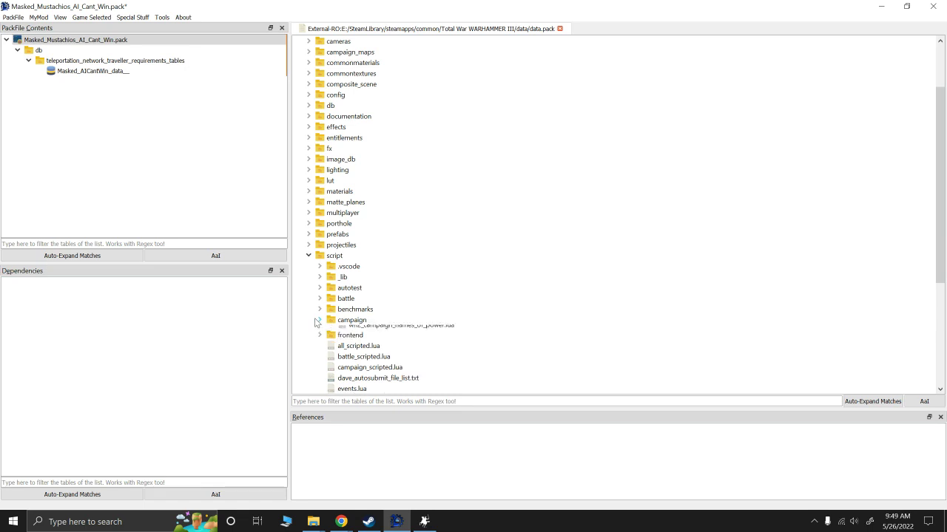
{"action": "scroll", "coordinate": [318, 321], "scroll_direction": "down", "scroll_amount": 1}
{"action": "left_click", "coordinate": [331, 319]}
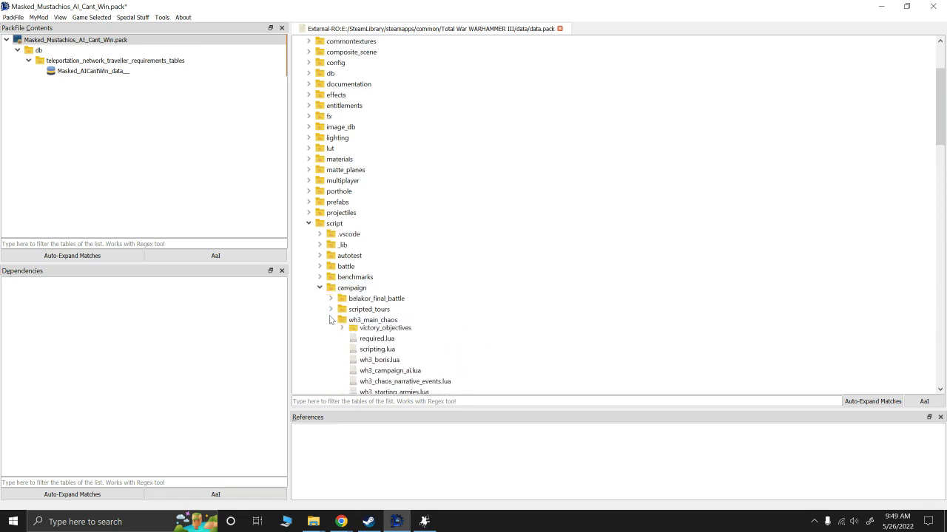
{"action": "scroll", "coordinate": [335, 319], "scroll_direction": "down", "scroll_amount": 1}
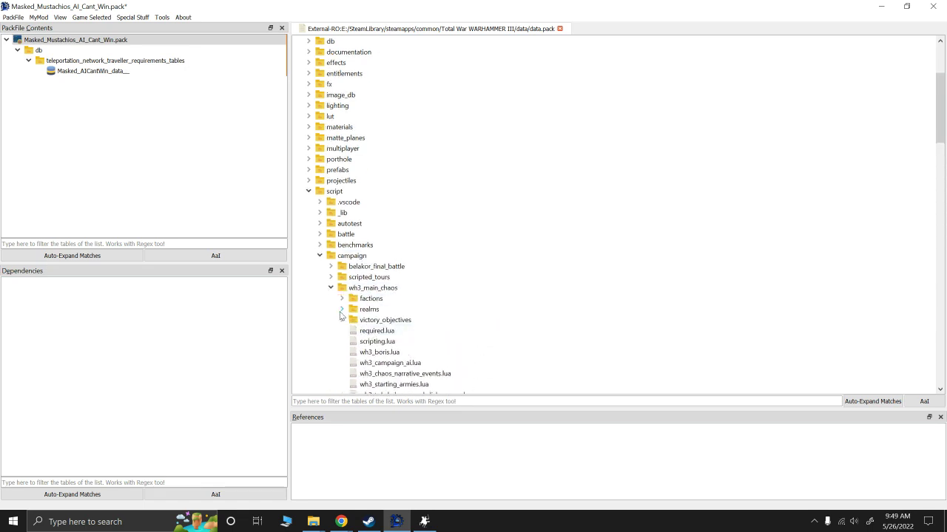
{"action": "left_click", "coordinate": [341, 311]}
{"action": "left_click_drag", "start_coordinate": [392, 325], "coordinate": [104, 125]}
Step: Change the leading digit of line 95's strength value in wh3_realm_common.lua and save the pack
{"action": "left_click", "coordinate": [103, 122]}
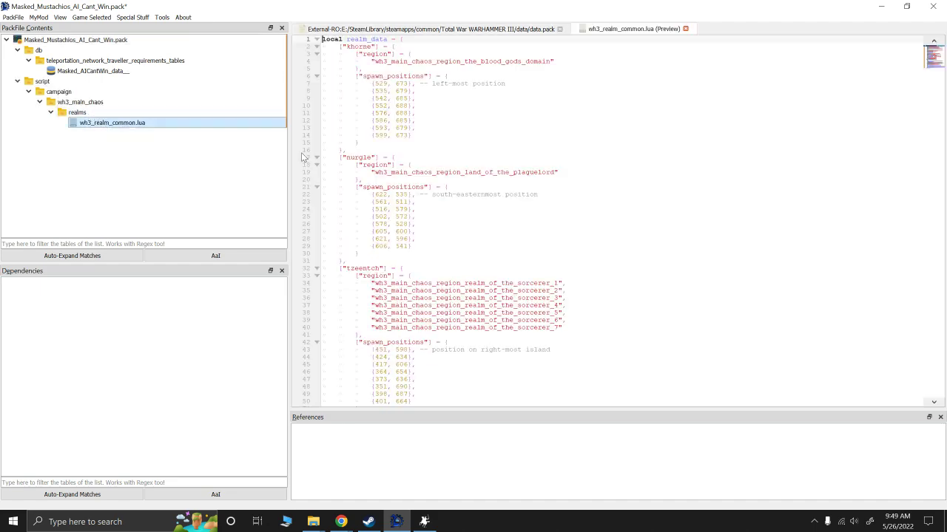
{"action": "scroll", "coordinate": [416, 175], "scroll_direction": "down", "scroll_amount": 20}
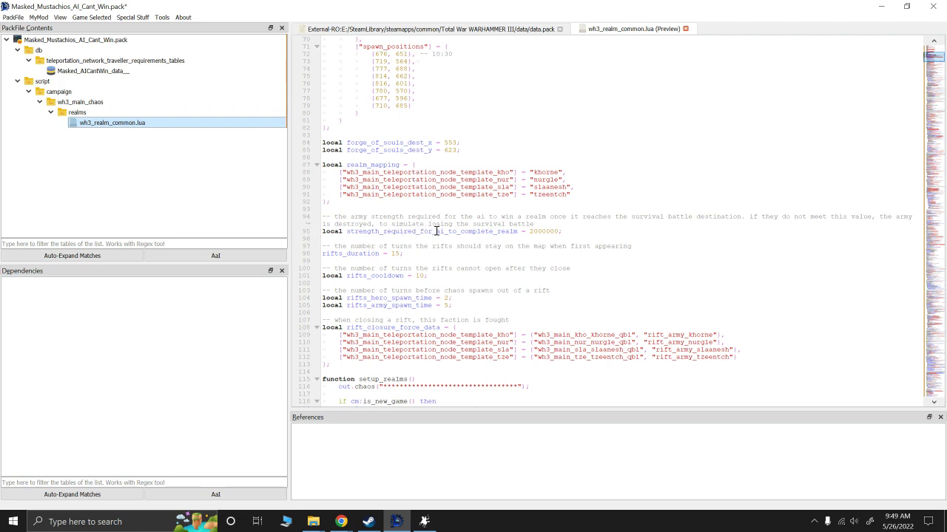
{"action": "left_click", "coordinate": [531, 231]}
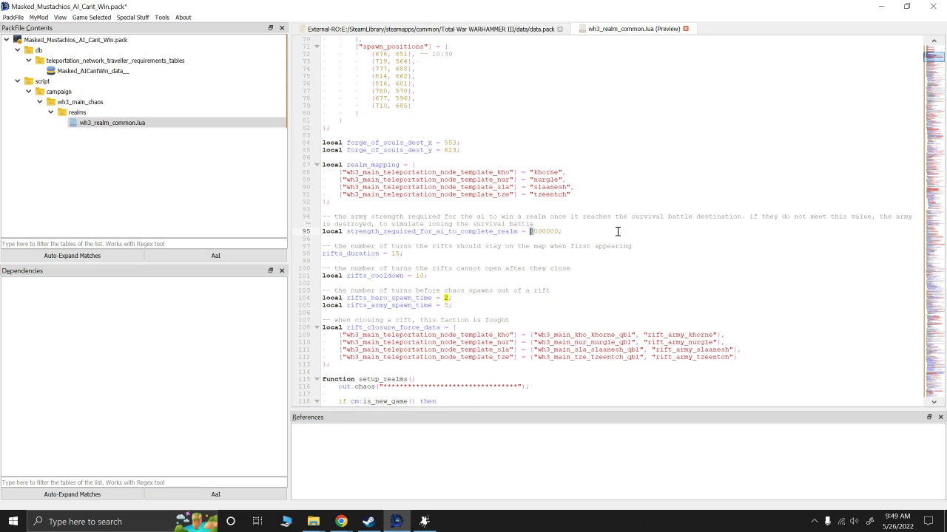
{"action": "key", "text": "Right"}
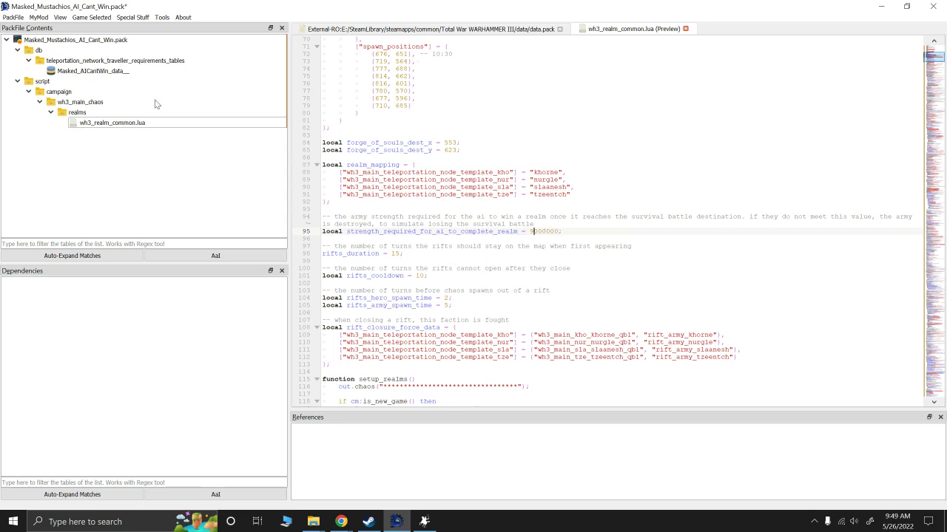
{"action": "left_click", "coordinate": [13, 17]}
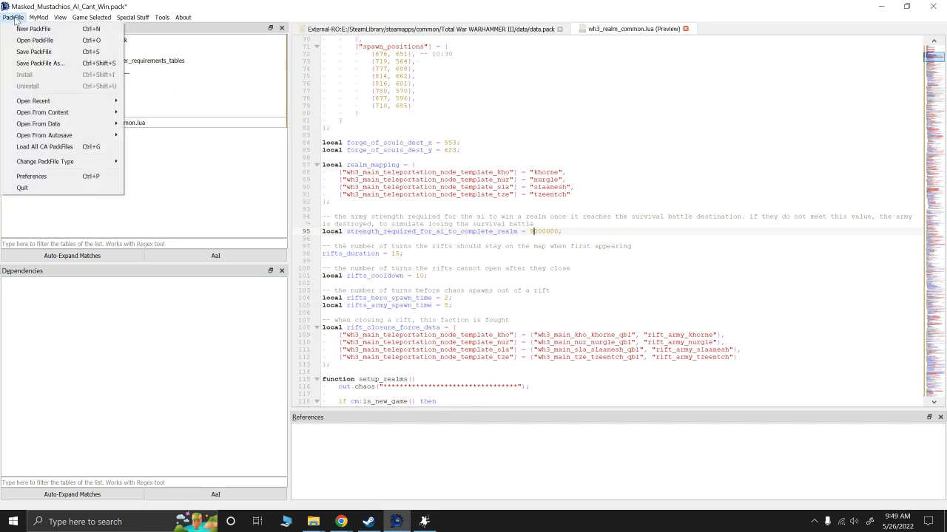
{"action": "left_click", "coordinate": [33, 52]}
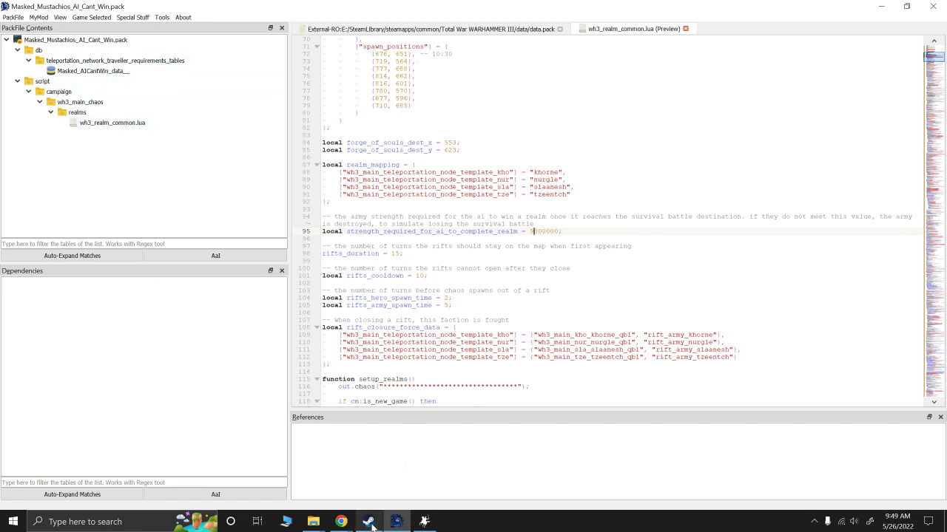
Step: Re-upload Masked Mustachio's AI Can't Win (And All Lords Can Use Rifts) to the Workshop
{"action": "left_click", "coordinate": [424, 521]}
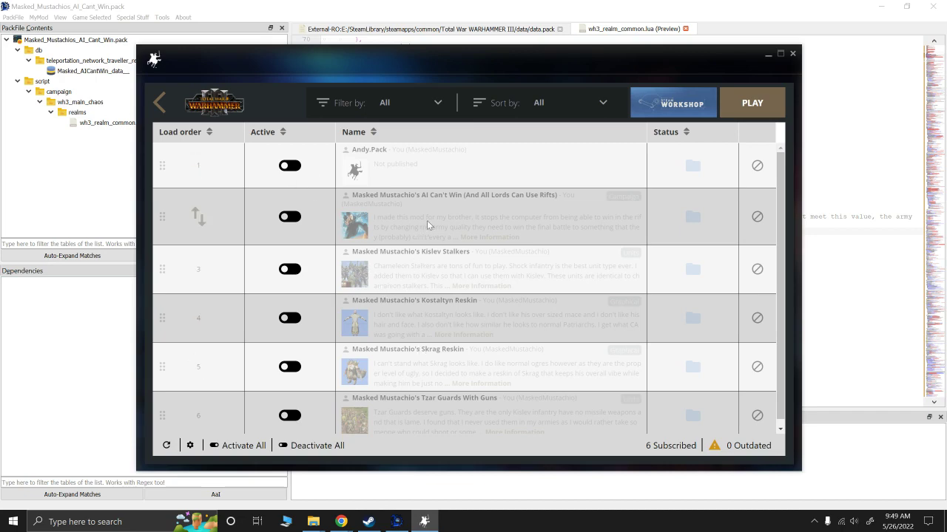
{"action": "mouse_move", "coordinate": [694, 219]}
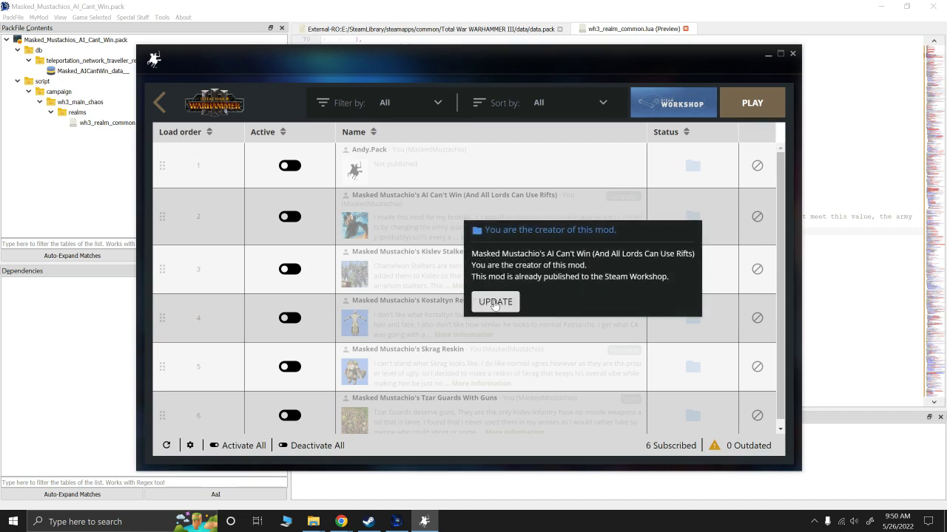
{"action": "left_click", "coordinate": [614, 299]}
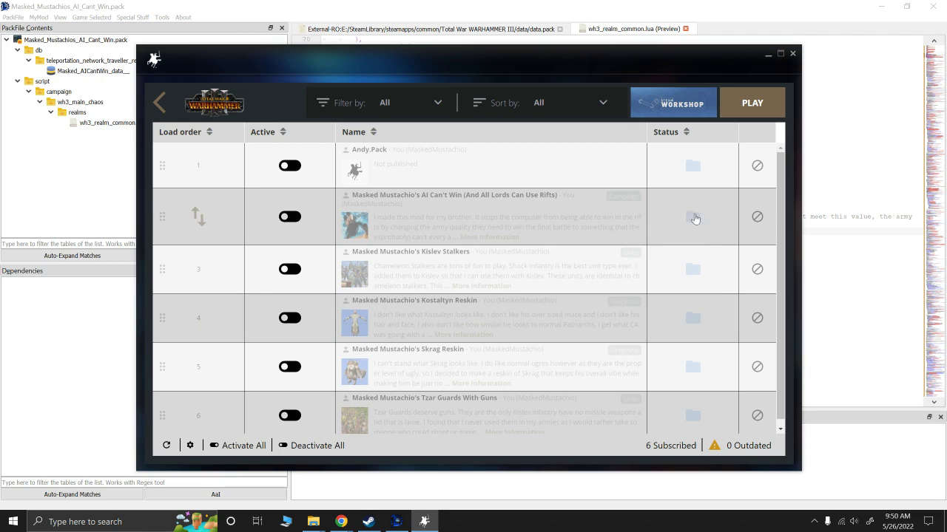
Step: Copy the AI_Cant_Win .pack and PNG from data into My Mods WH3, replacing the older copies
{"action": "mouse_move", "coordinate": [321, 522]}
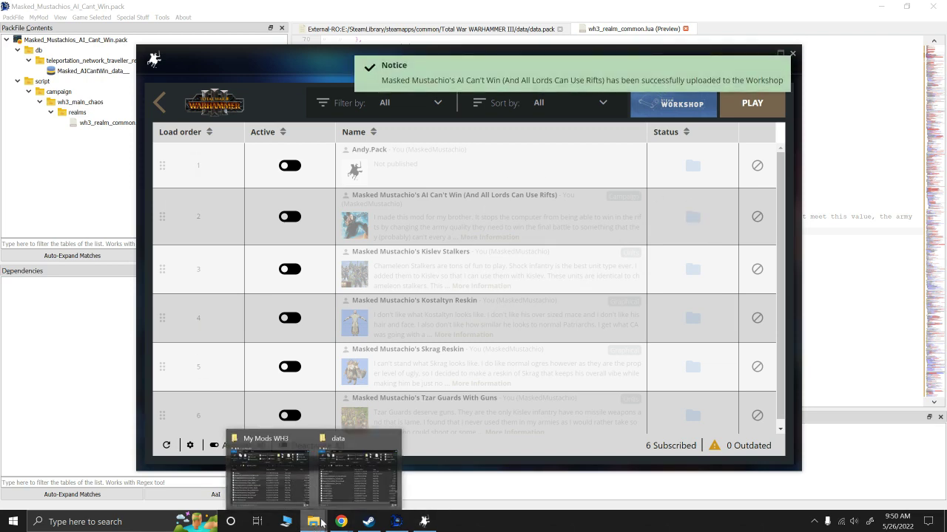
{"action": "left_click", "coordinate": [339, 472]}
{"action": "left_click", "coordinate": [554, 357]}
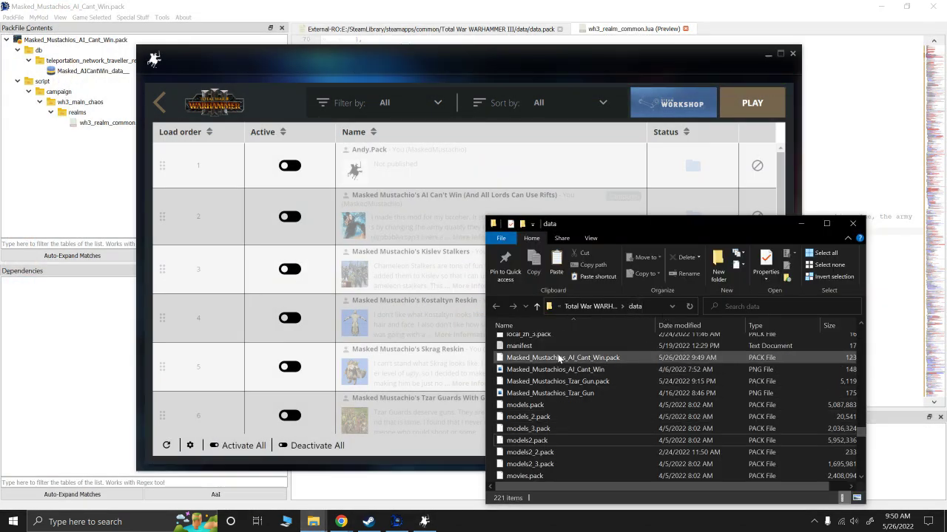
{"action": "left_click", "coordinate": [542, 367], "text": "ctrl"}
{"action": "mouse_move", "coordinate": [314, 523]}
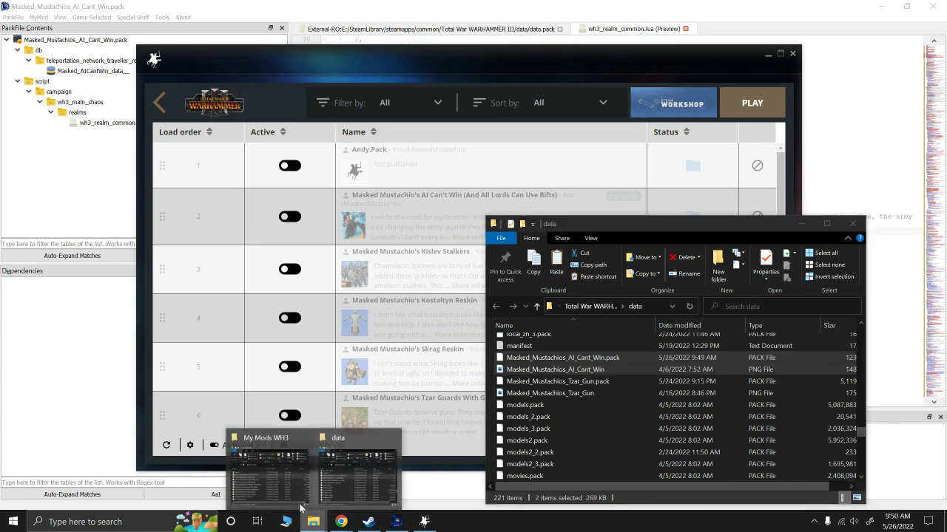
{"action": "left_click", "coordinate": [271, 477]}
{"action": "left_click_drag", "start_coordinate": [619, 98], "coordinate": [317, 100]}
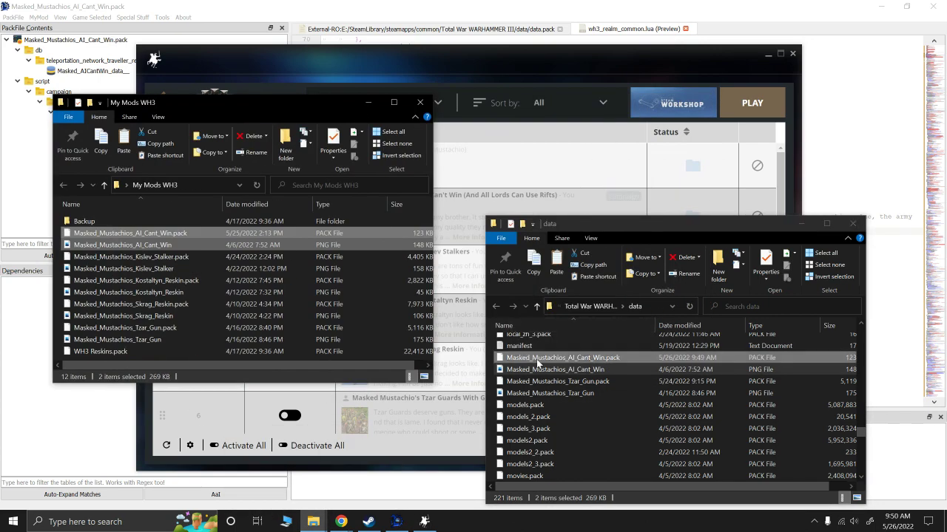
{"action": "left_click_drag", "start_coordinate": [536, 359], "coordinate": [115, 273]}
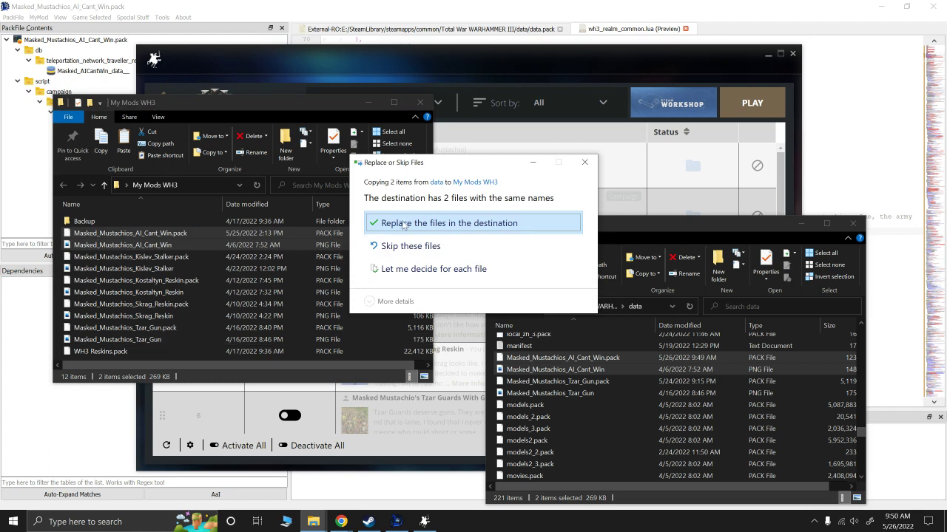
{"action": "left_click", "coordinate": [409, 223]}
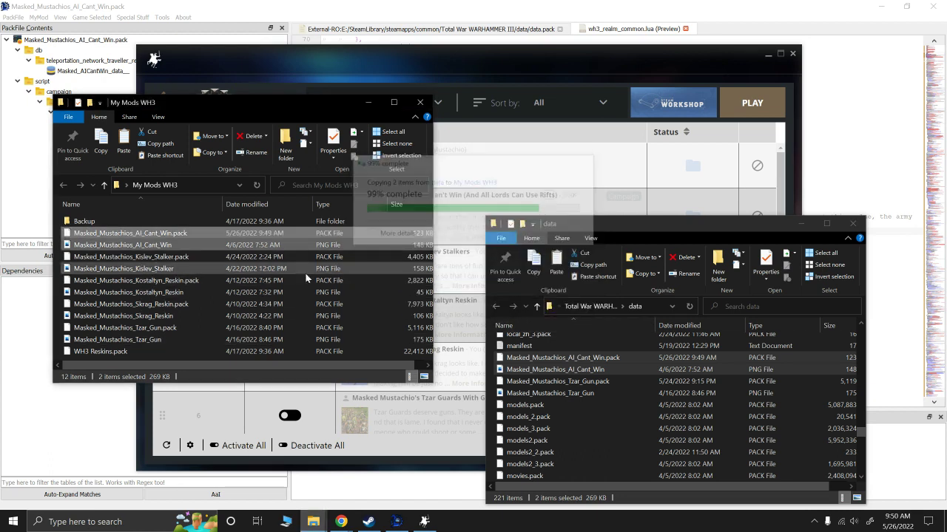
Step: Delete both AI_Cant_Win files from the game data folder and close My Mods WH3
{"action": "left_click", "coordinate": [529, 361]}
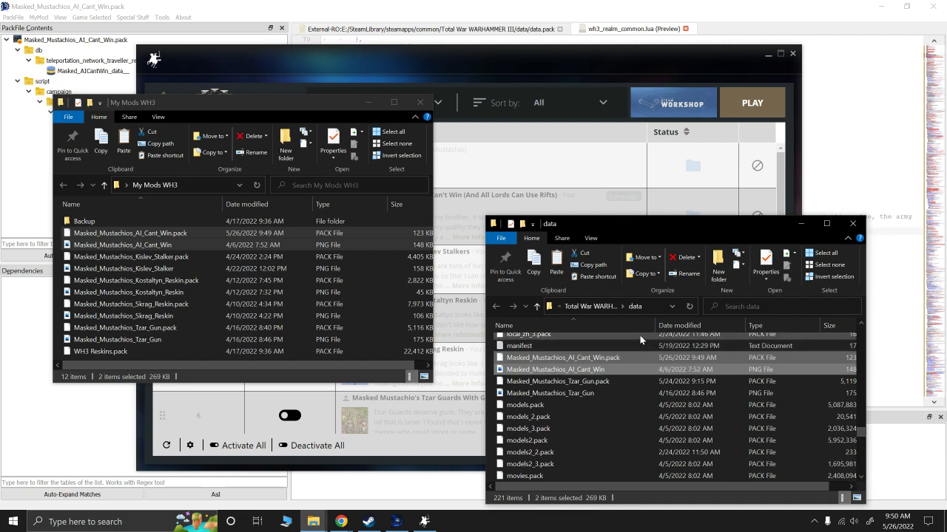
{"action": "key", "text": "Delete"}
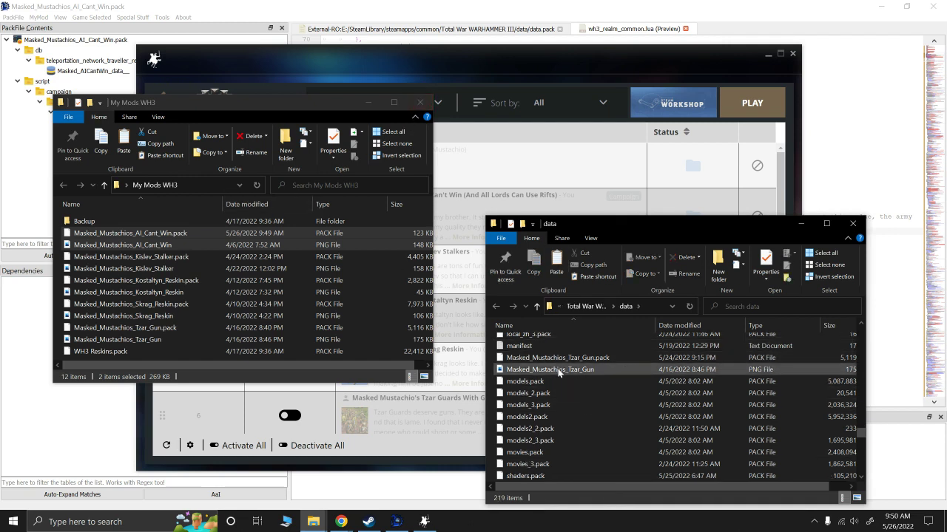
{"action": "left_click", "coordinate": [420, 102]}
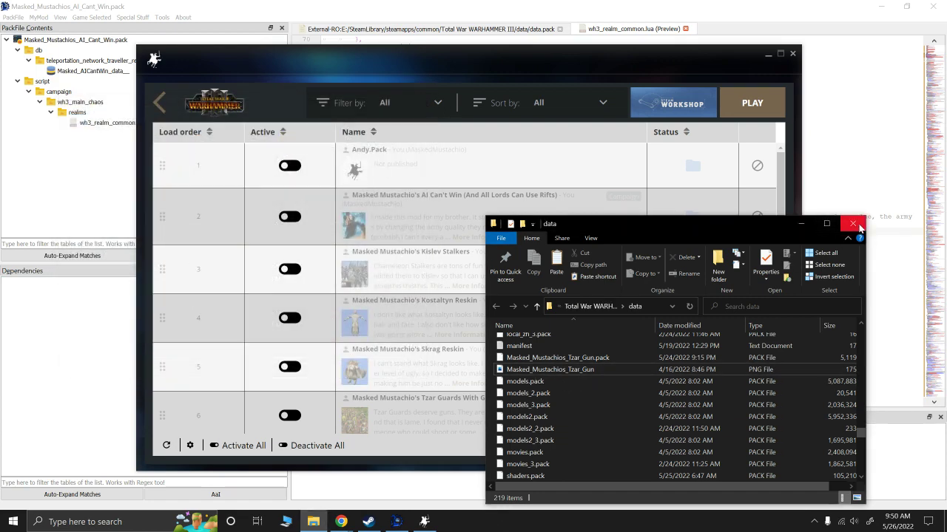
Step: Close the data folder window and the mod launcher, and minimize Rusted PackFile Manager
{"action": "left_click", "coordinate": [854, 224]}
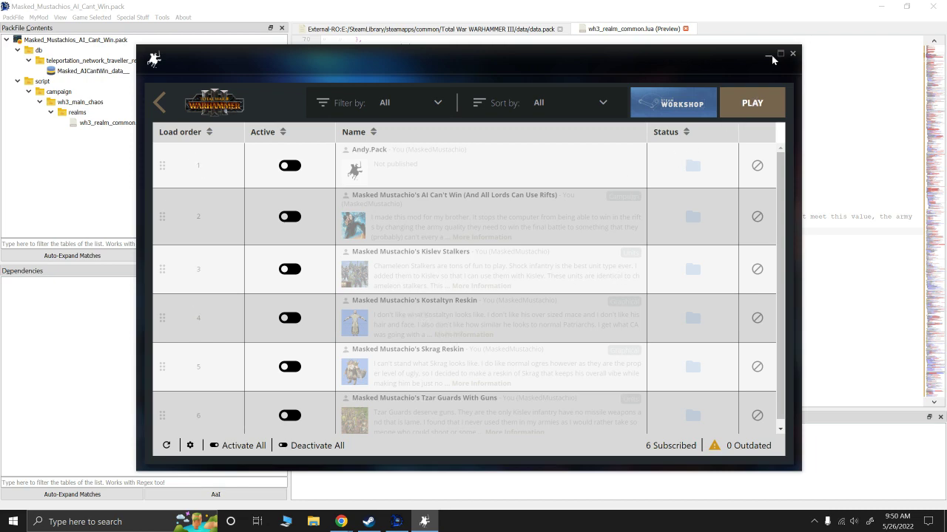
{"action": "left_click", "coordinate": [791, 57]}
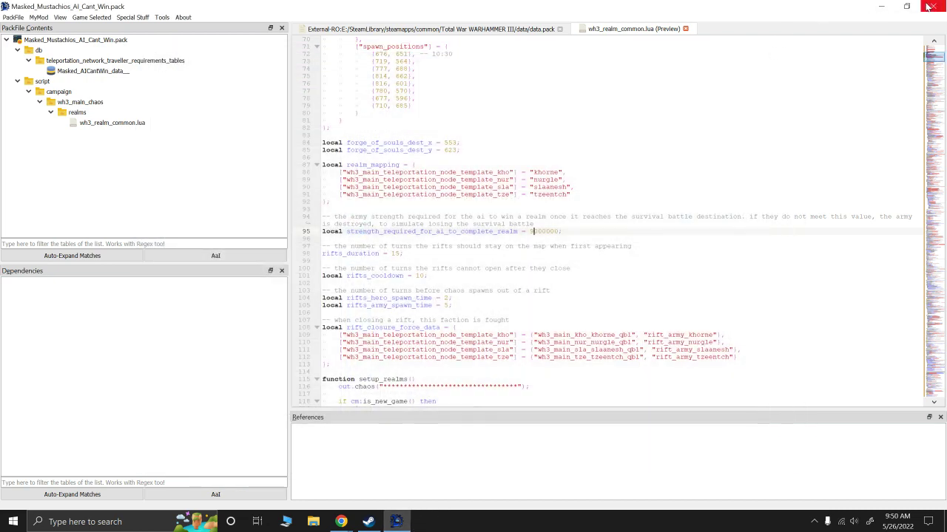
{"action": "left_click", "coordinate": [881, 6]}
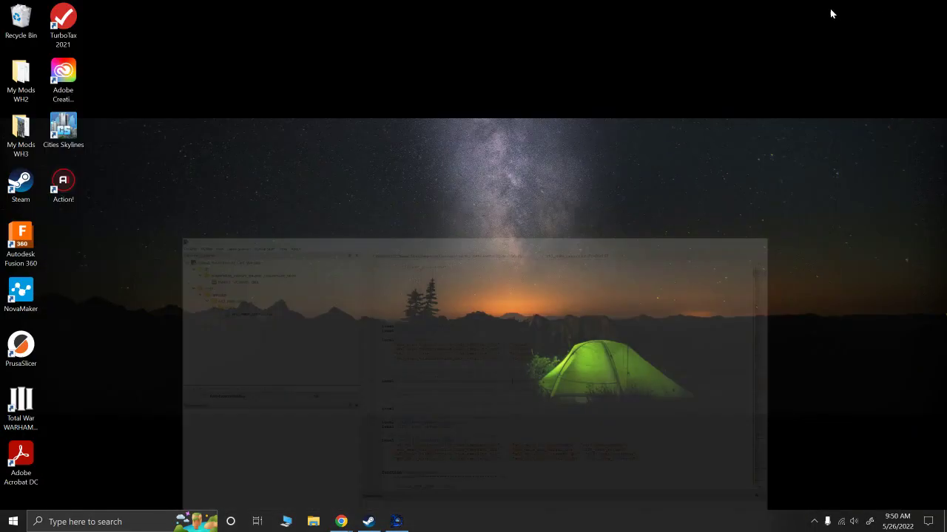